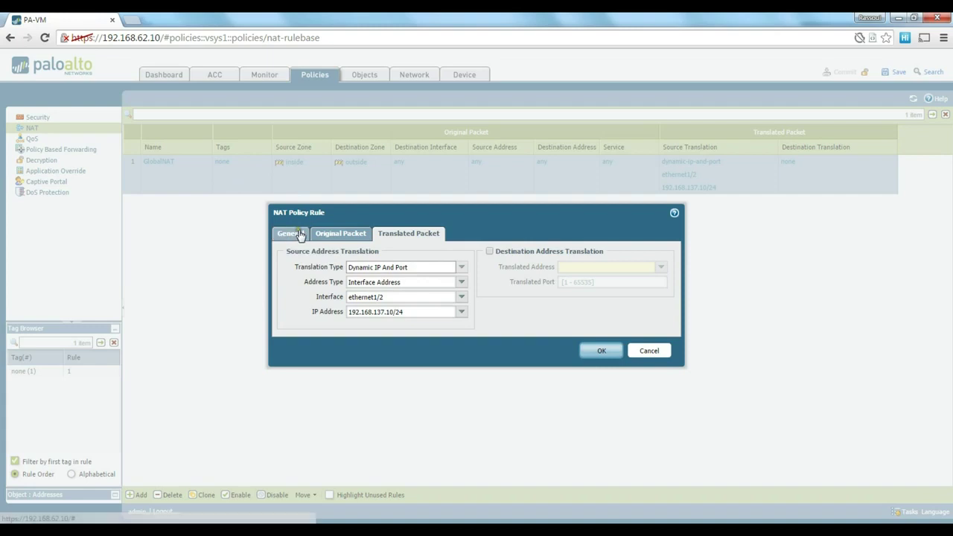
Review the GlobalNAT rule's original packet settings and its source address translation settings.
click(332, 234)
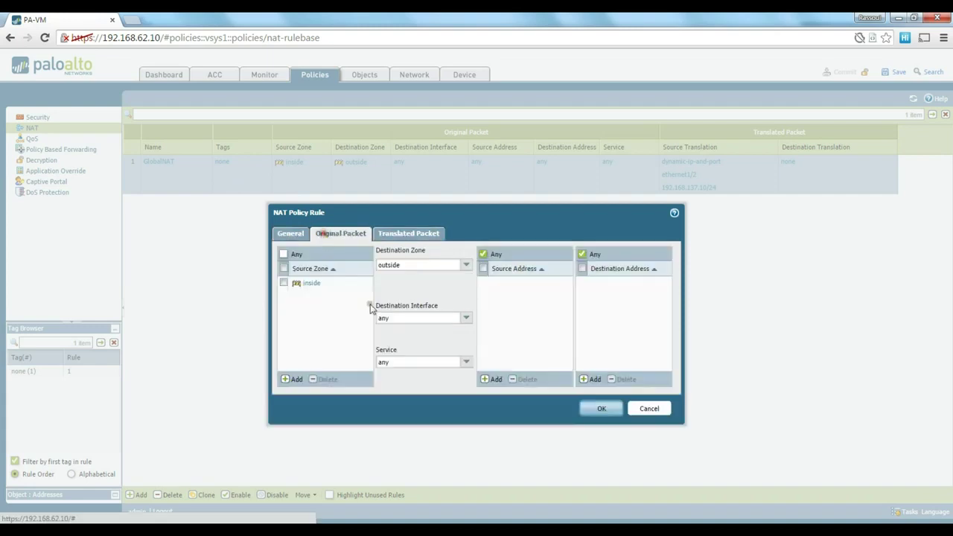
click(409, 235)
click(428, 285)
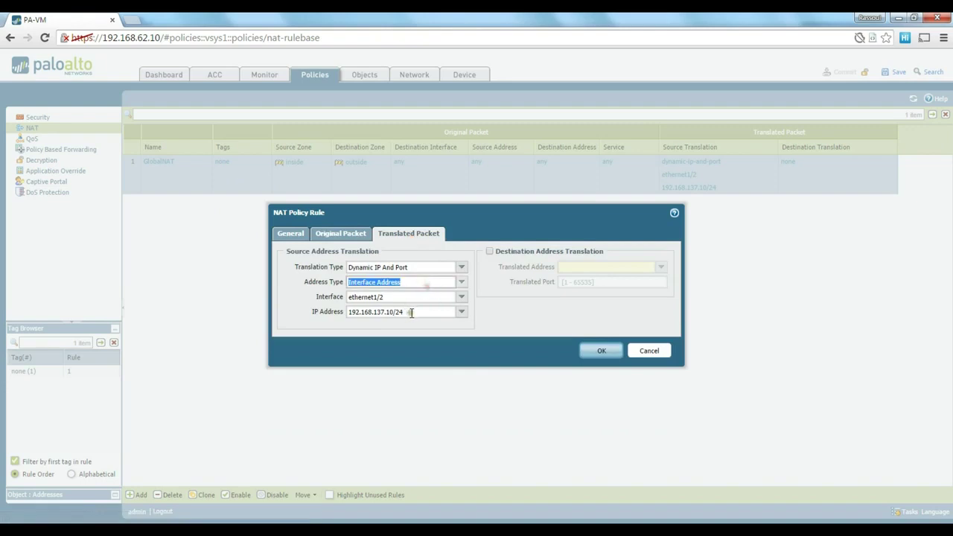
click(413, 313)
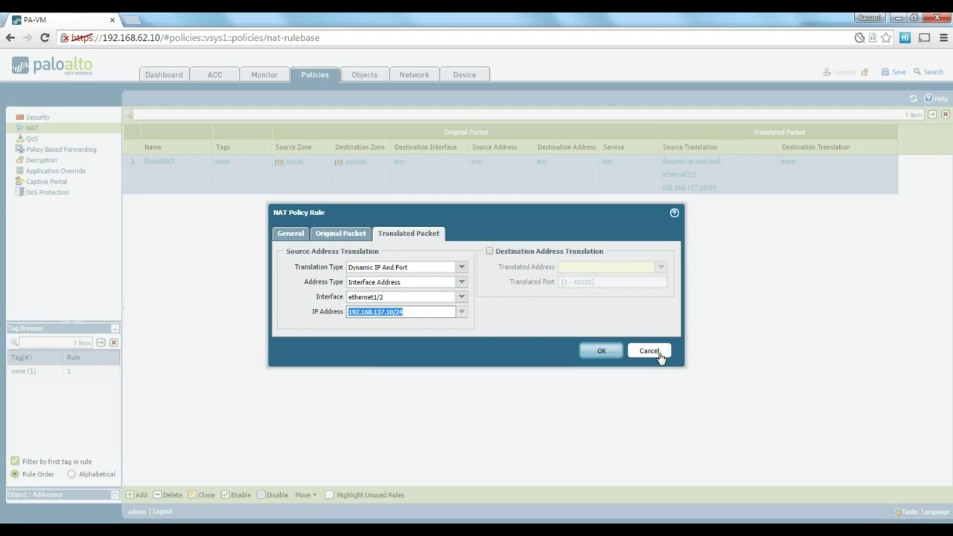
Set the GlobalNAT rule's source translation type to Dynamic IP and add 192.168.137.20 as a translated address.
click(462, 268)
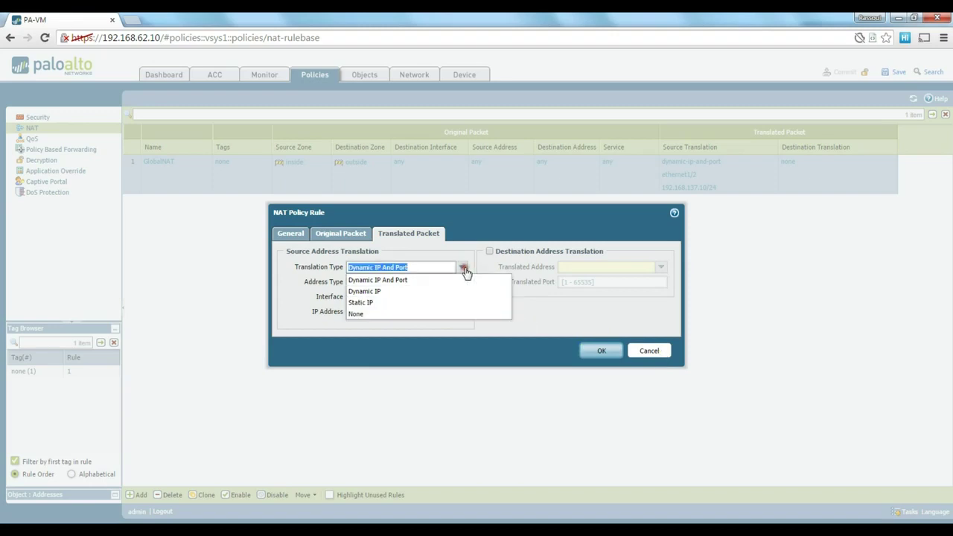
click(378, 293)
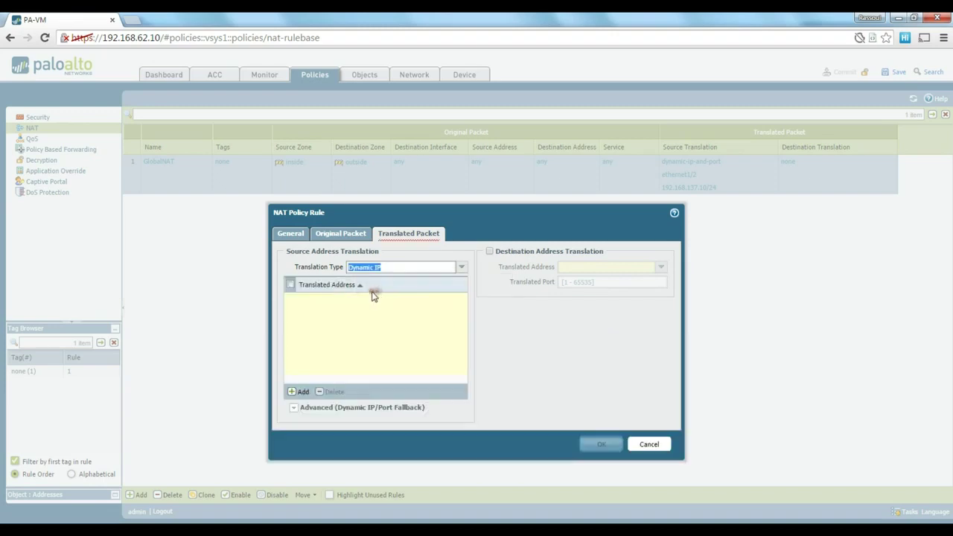
click(299, 392)
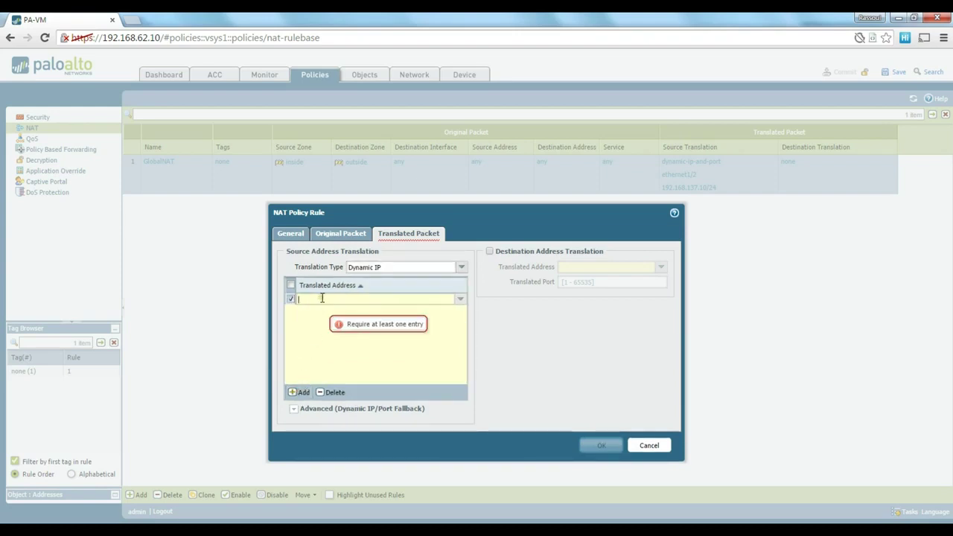
text(192.168.137)
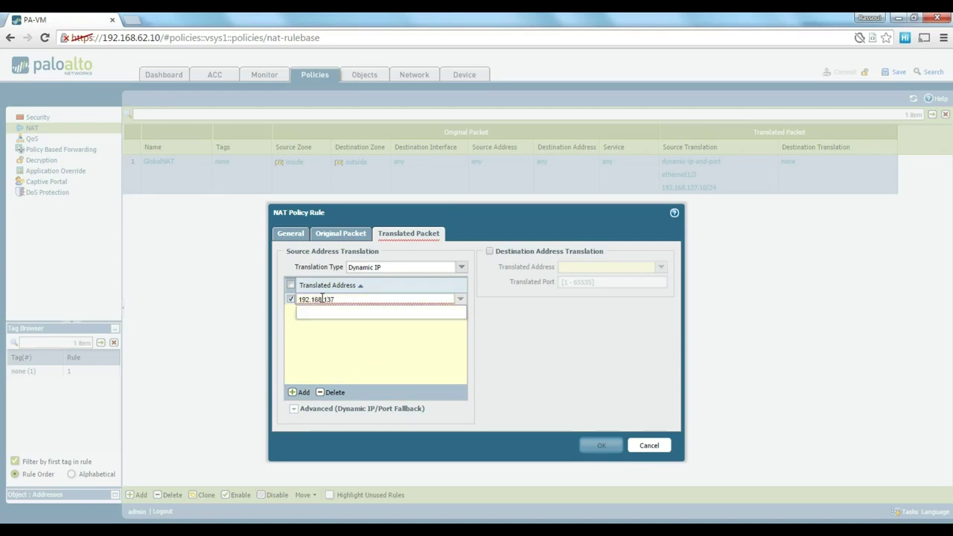
text(.20)
key(Return)
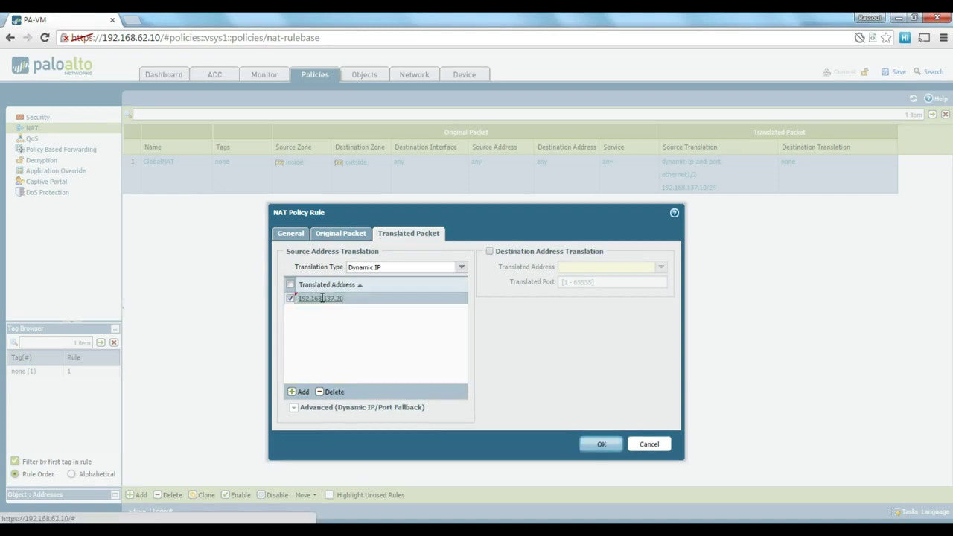
Add 192.168.137.30 and 192.168.137.40 to the rule's translated source addresses.
click(296, 392)
text(192.168.137.)
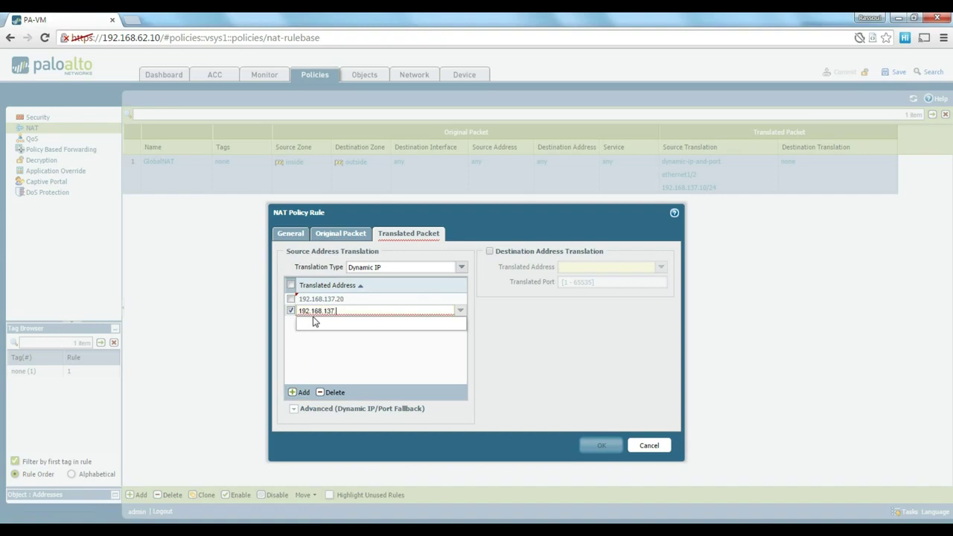
key(Return)
click(295, 392)
text(192.168.137.40)
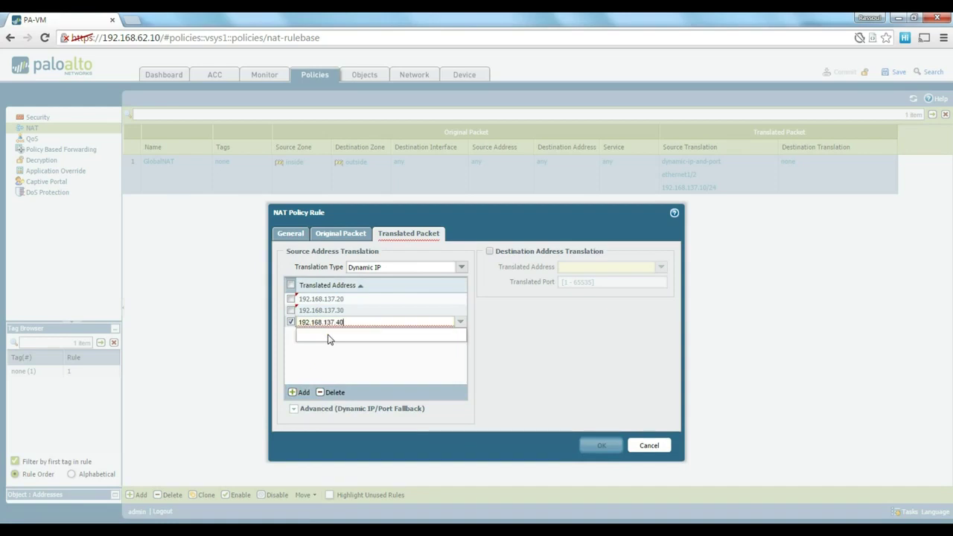
key(Return)
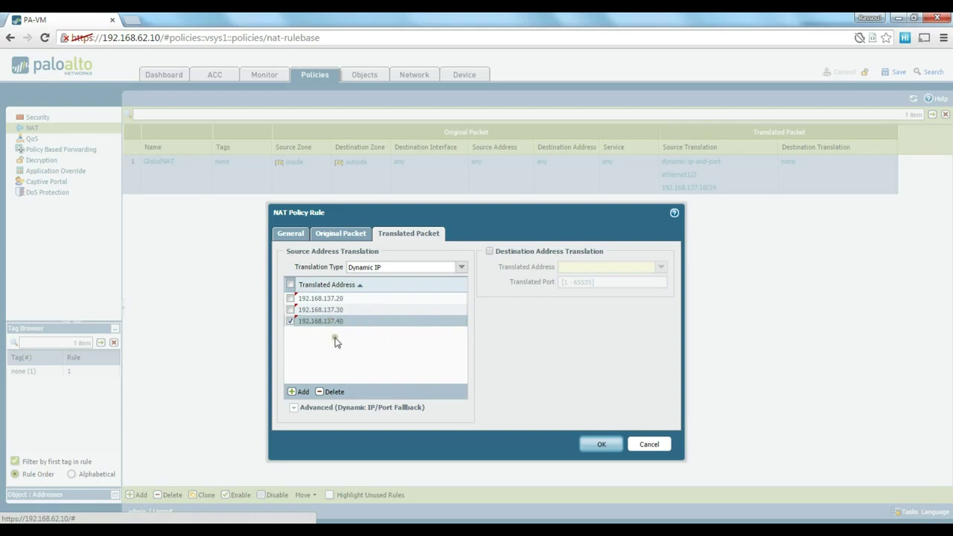
Consult the network.jpg topology diagram and return to the NAT rule's translated packet settings.
click(292, 234)
click(407, 233)
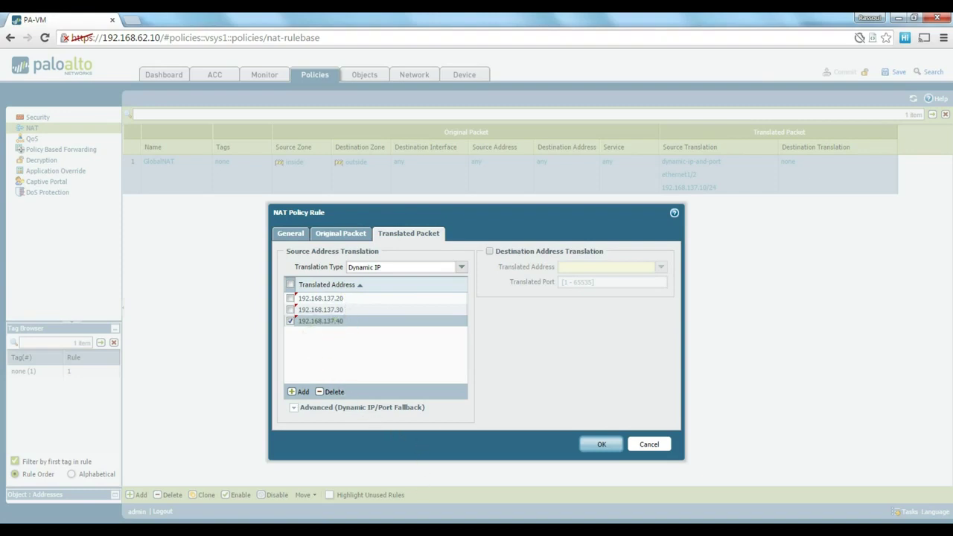
click(277, 469)
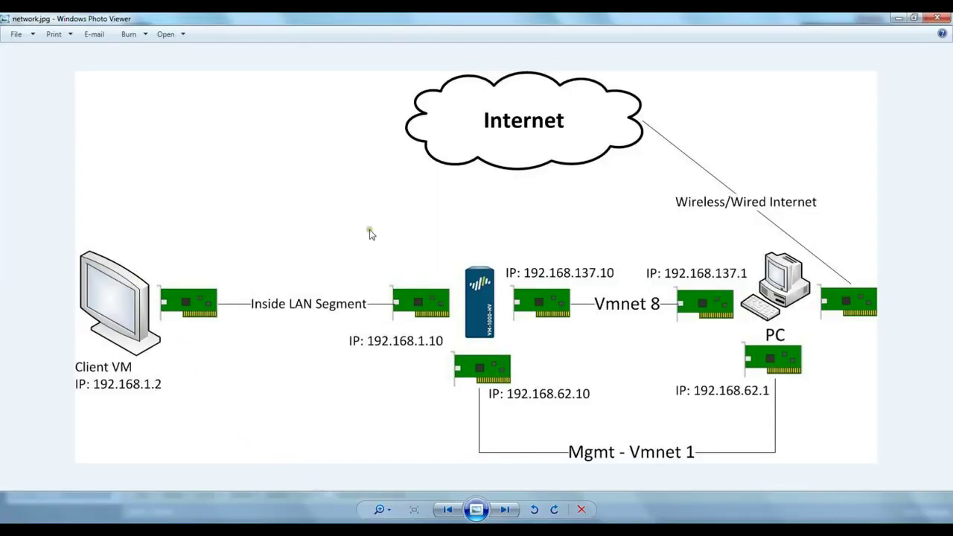
click(899, 17)
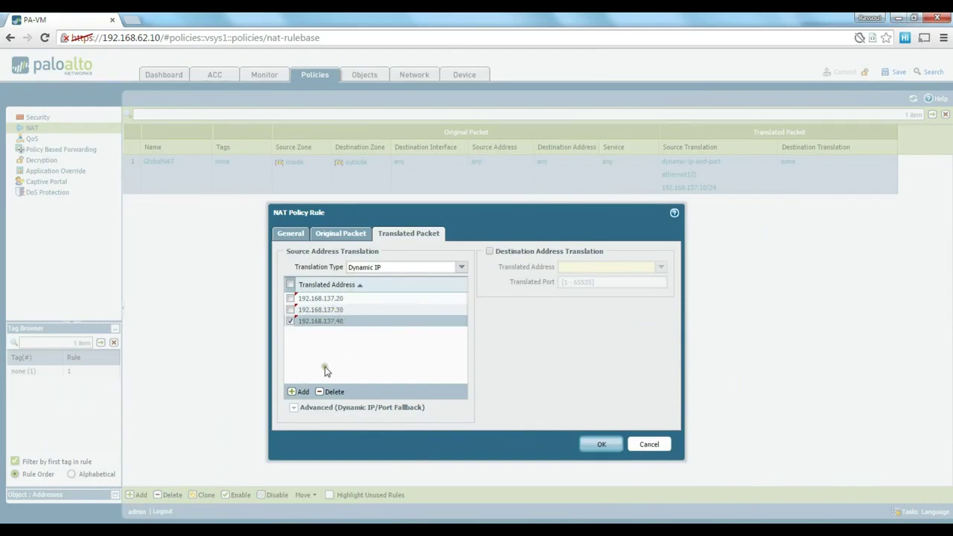
Try the Static IP source translation type with its translated address field, and discard all edits to the GlobalNAT rule.
click(463, 271)
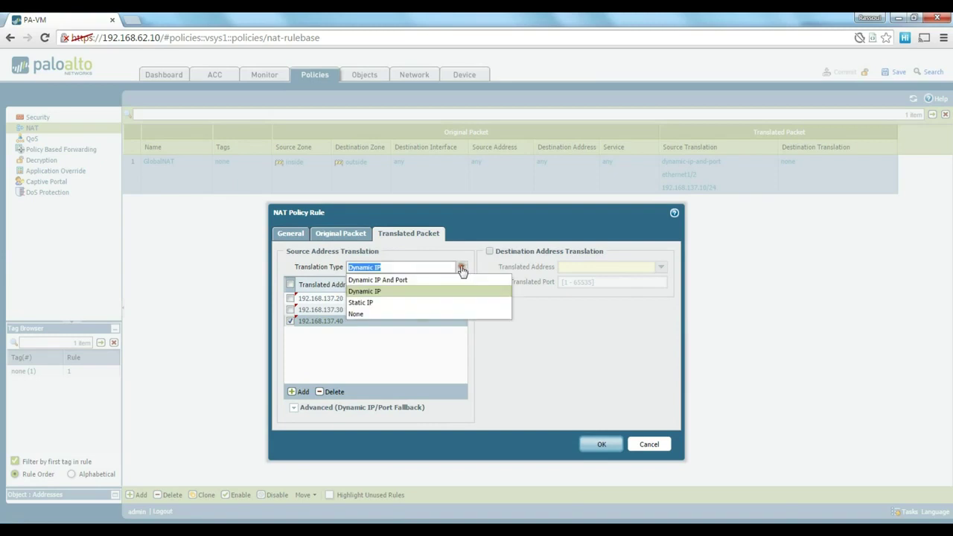
click(362, 303)
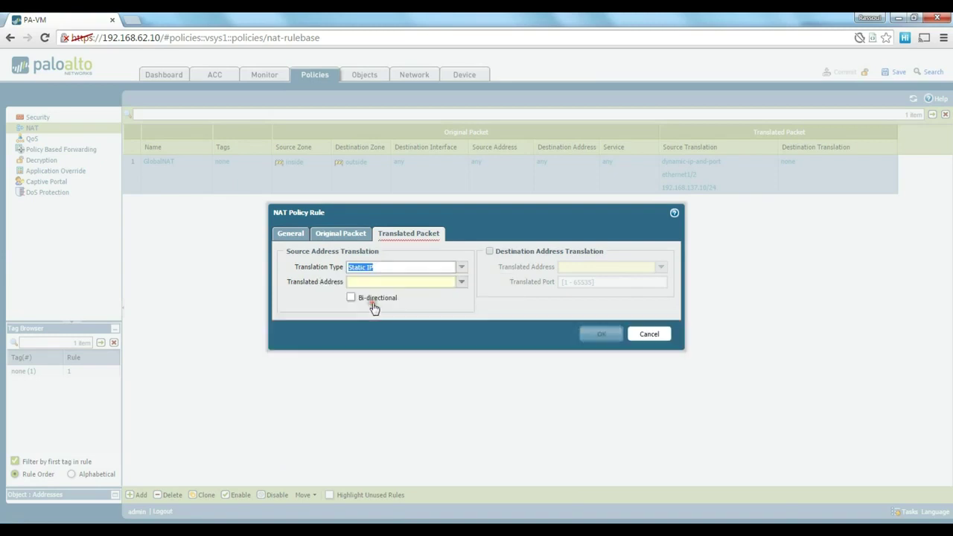
click(354, 281)
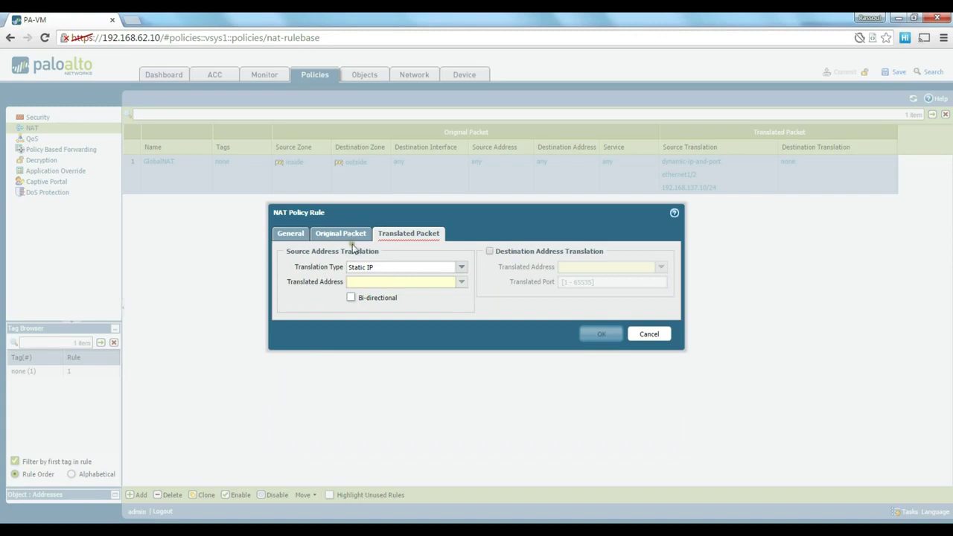
click(461, 283)
click(422, 283)
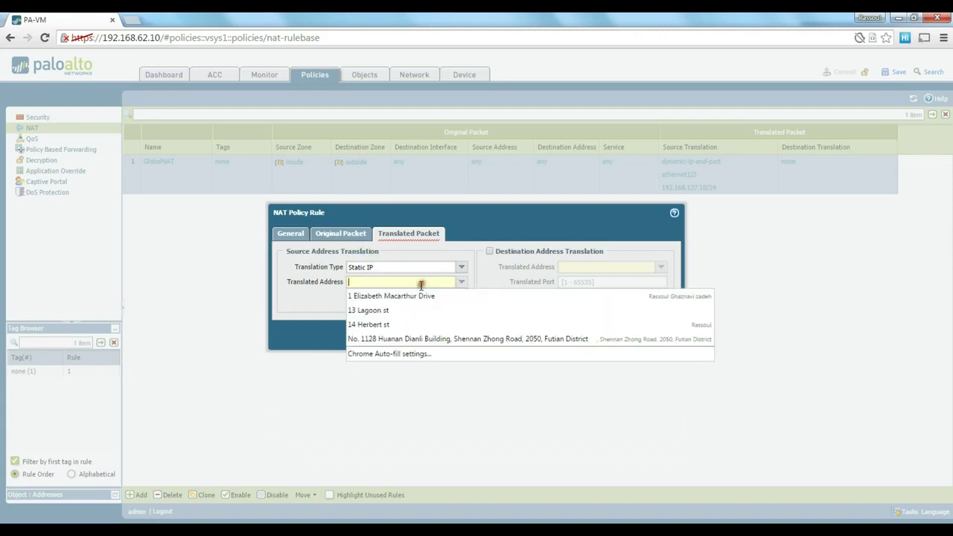
key(Escape)
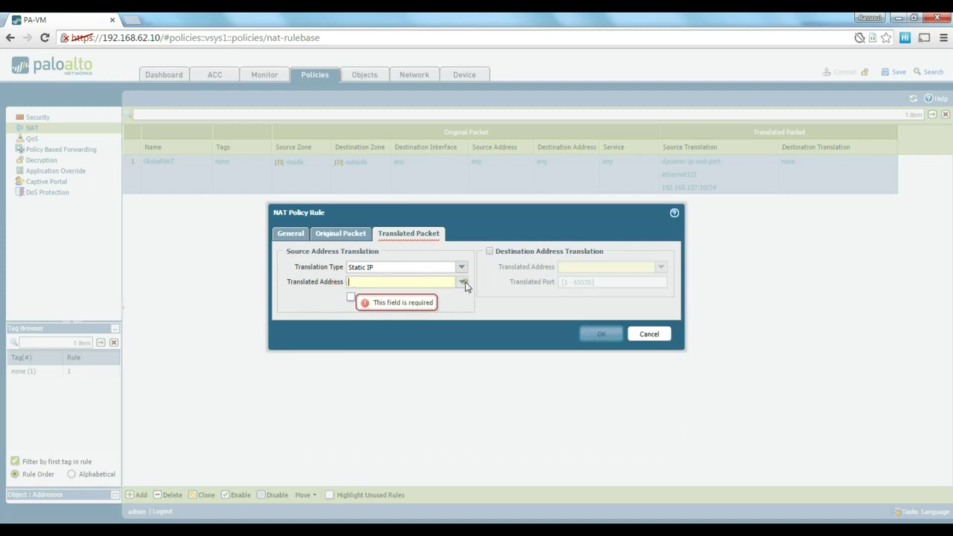
click(650, 335)
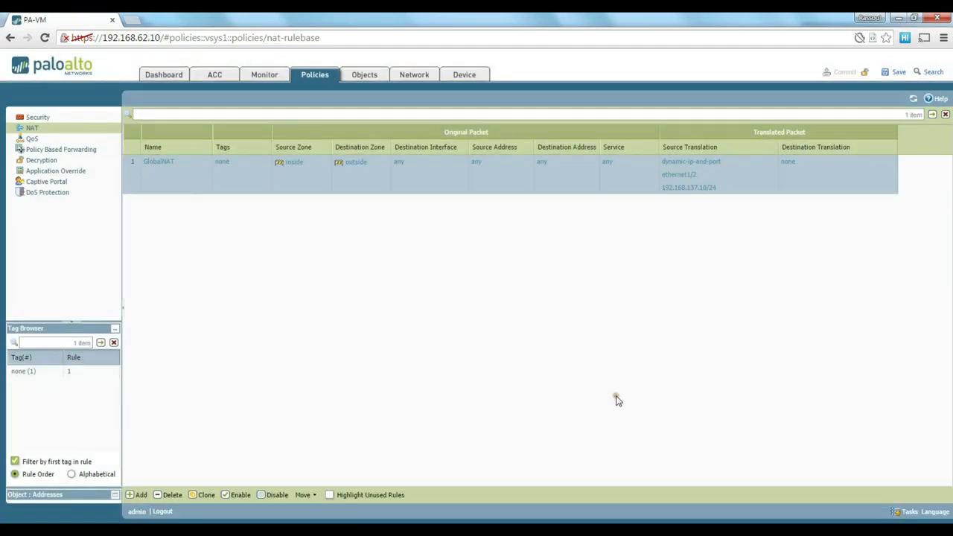
Switch to the Windows Server 2012 virtual machine in VMware Workstation and sign in with the account password.
mouse_move(417, 521)
click(357, 469)
click(482, 270)
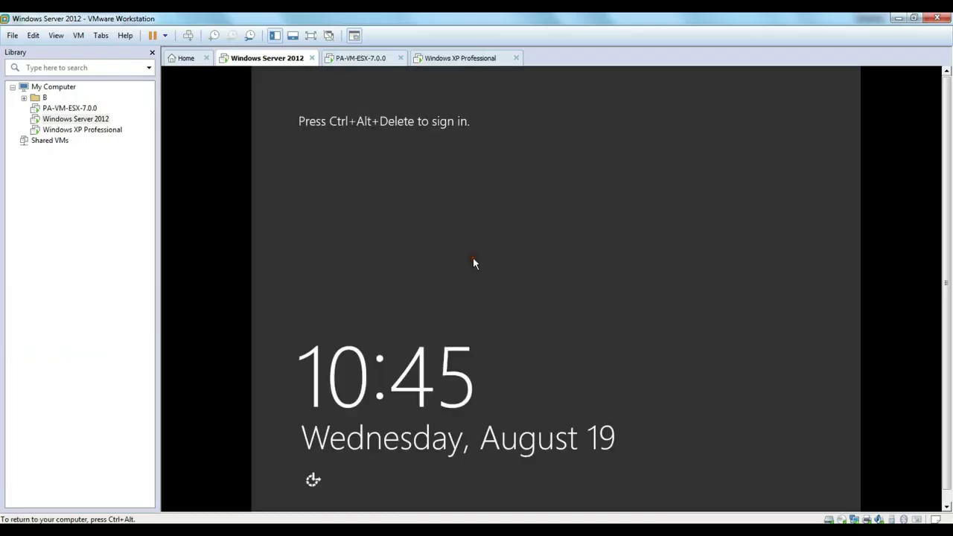
key(ctrl+alt+Delete)
text(•••••••)
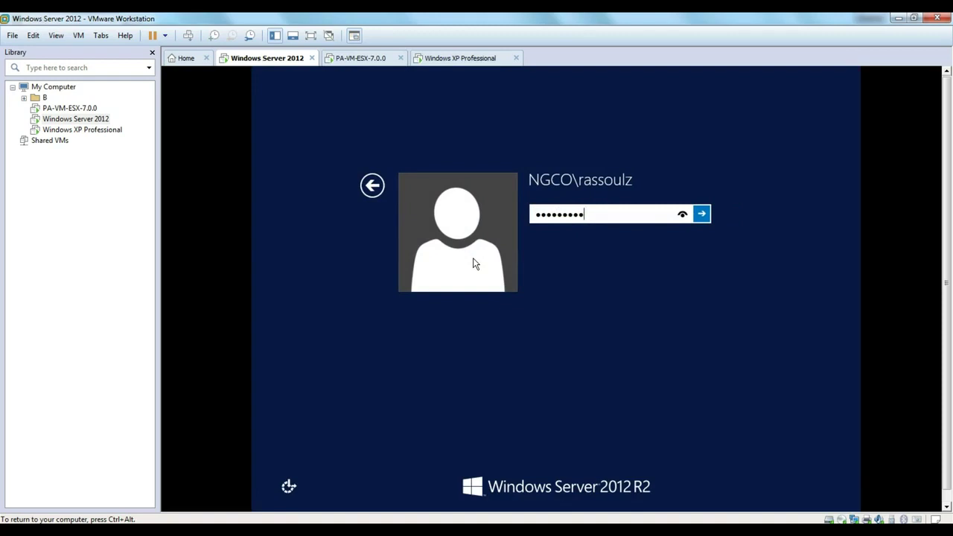
text(••)
key(Return)
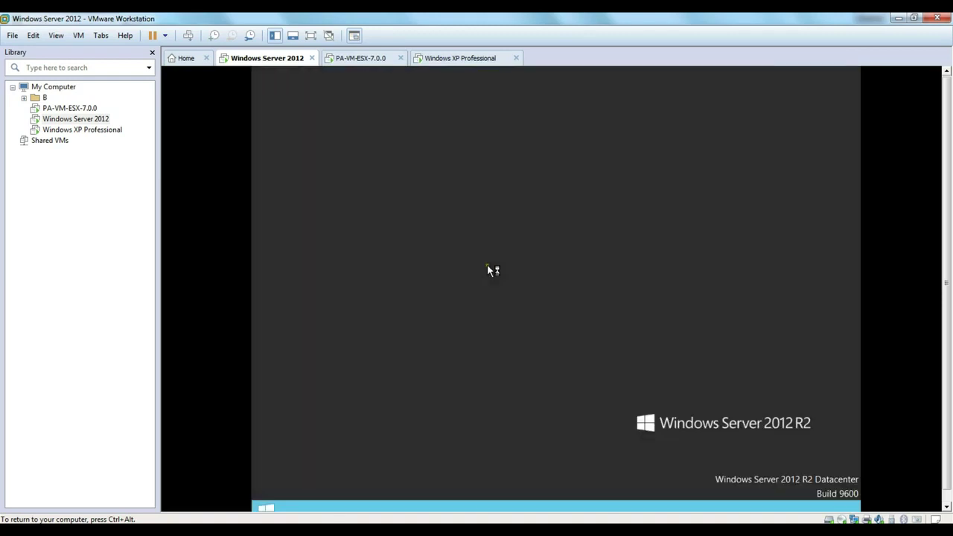
click(271, 509)
click(449, 348)
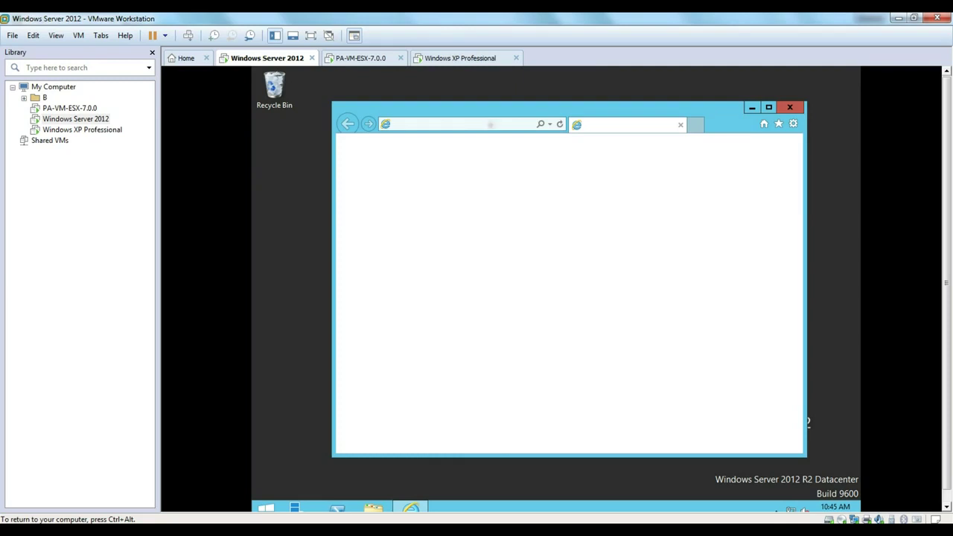
text(localhost.com/)
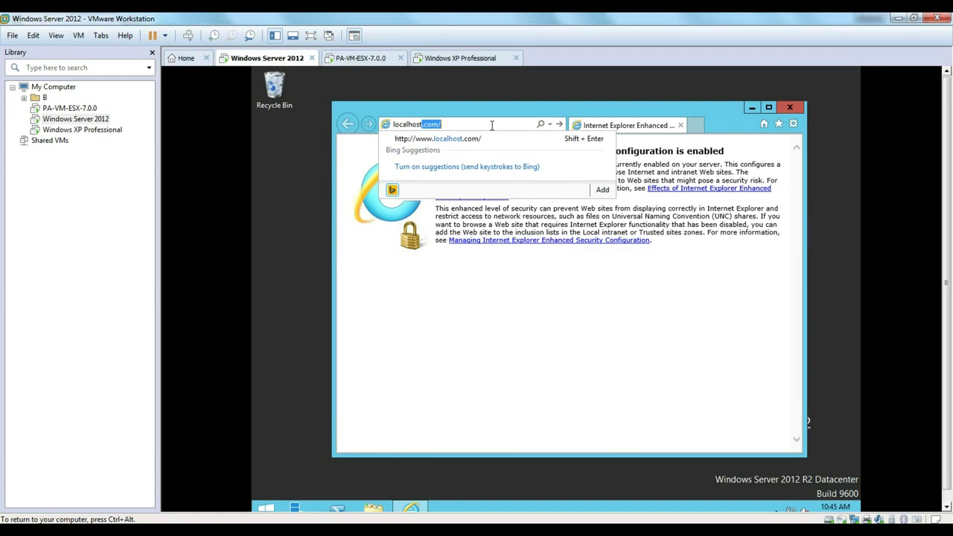
key(End)
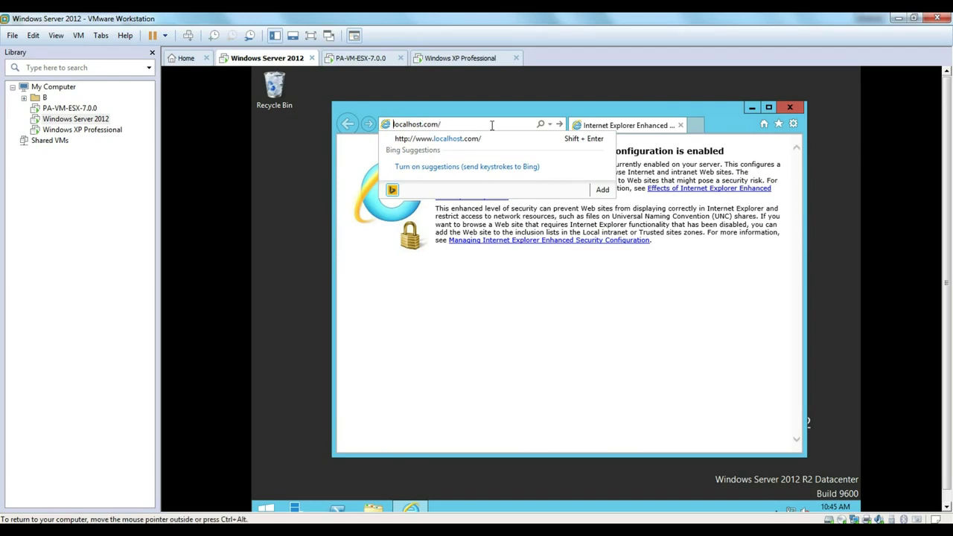
key(Home)
text(http://)
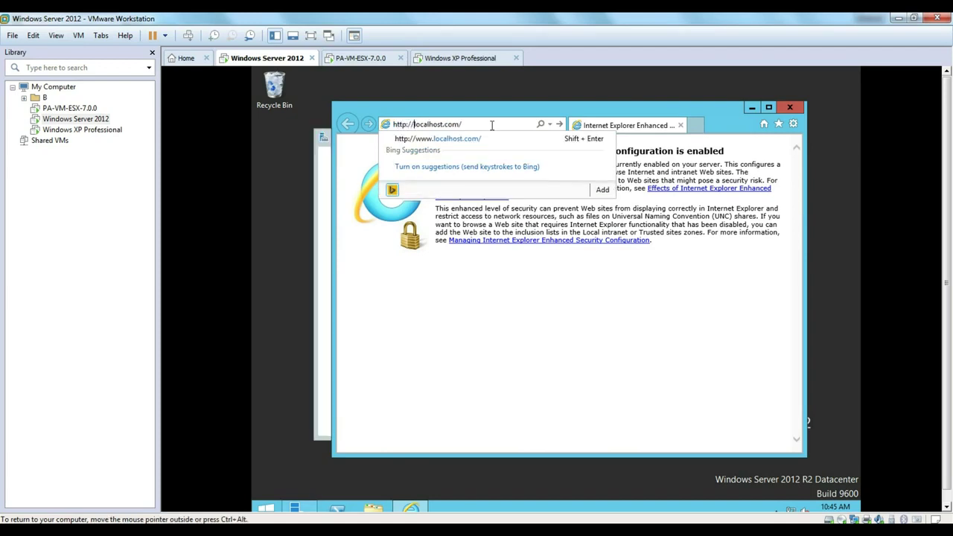
key(End)
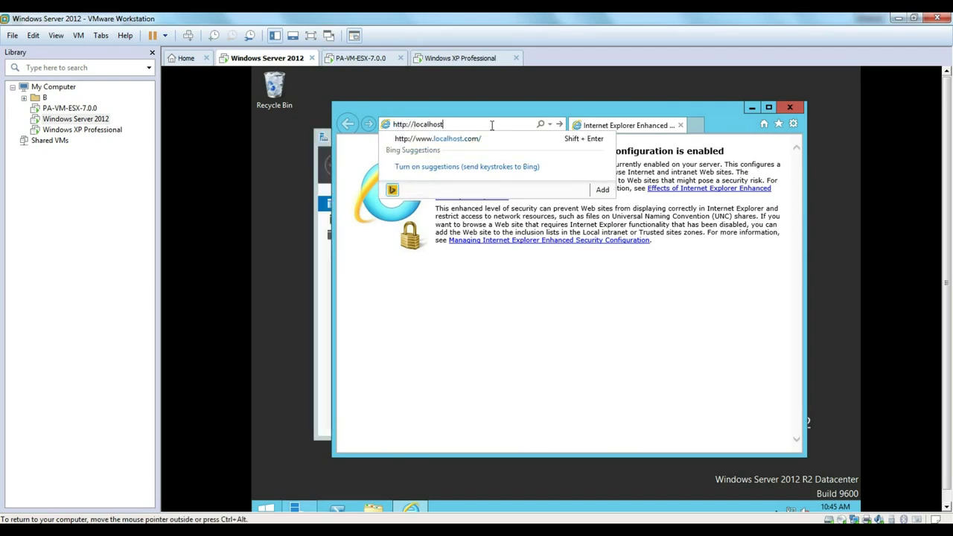
key(Return)
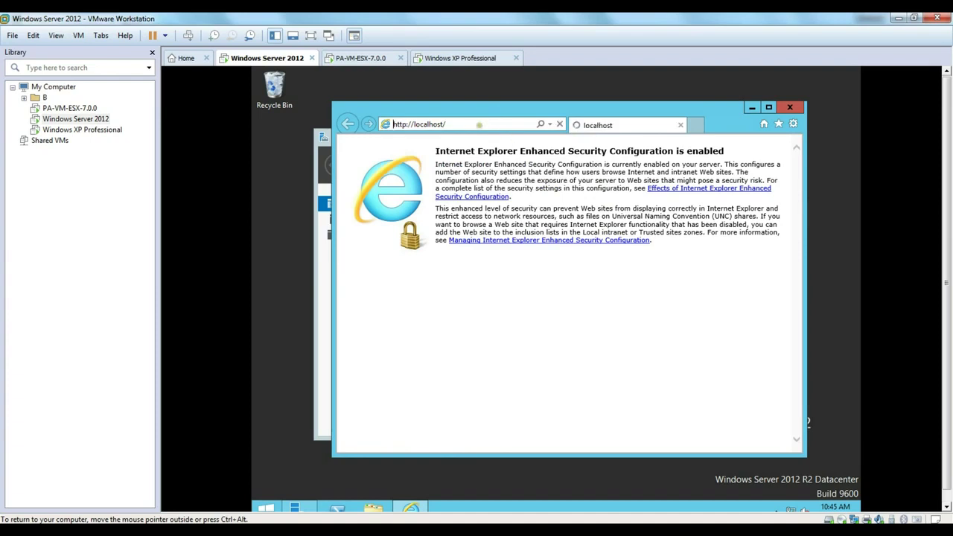
click(458, 127)
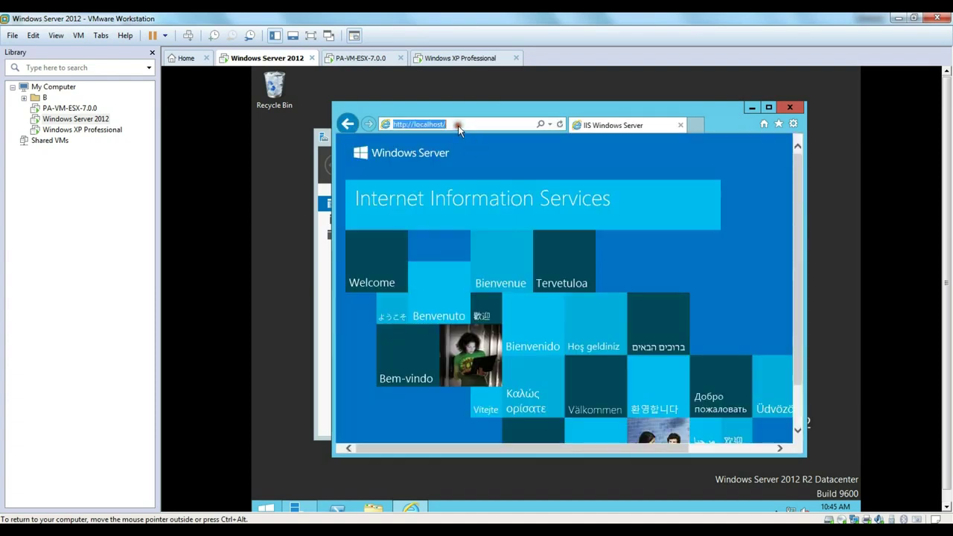
click(415, 125)
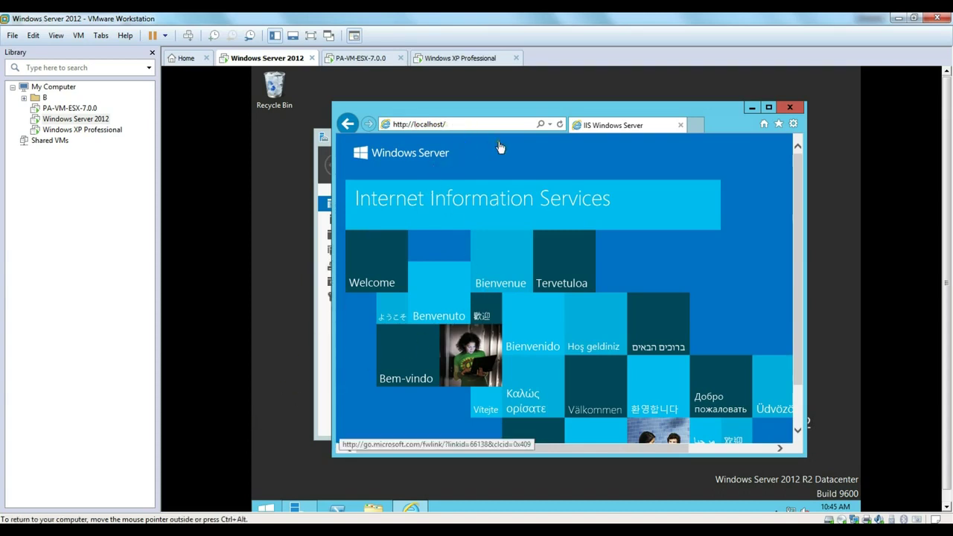
Switch back to the PA-VM web interface in Chrome and add a new NAT policy rule named StaticNAT.
mouse_move(497, 530)
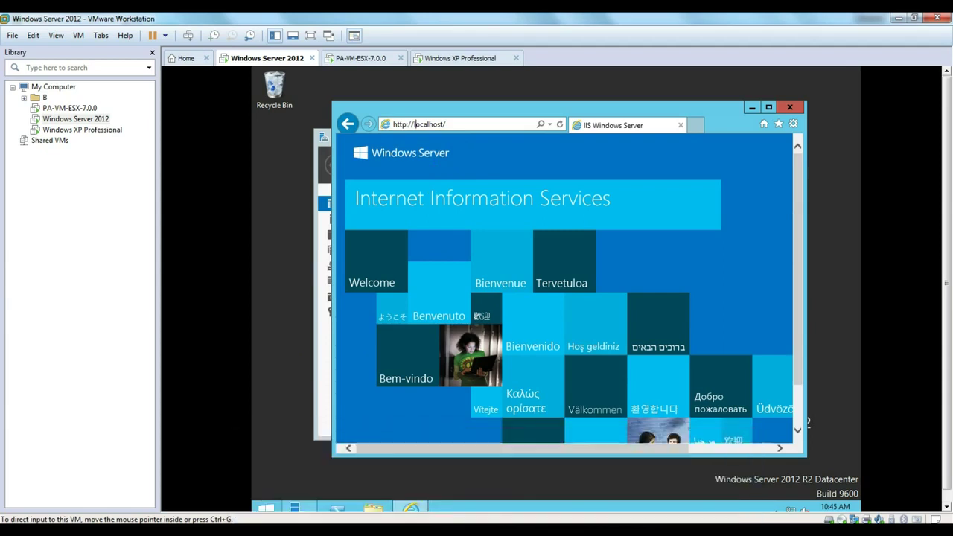
click(306, 484)
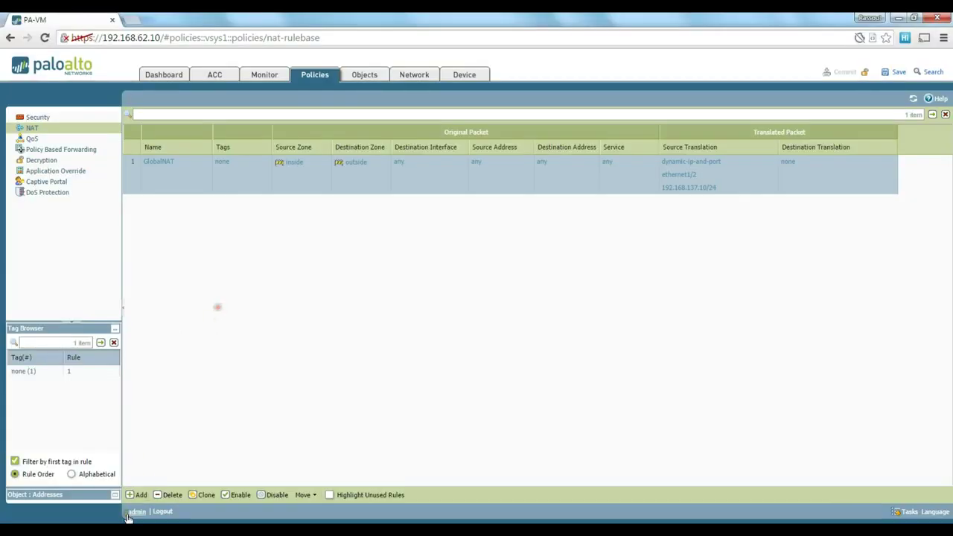
click(135, 495)
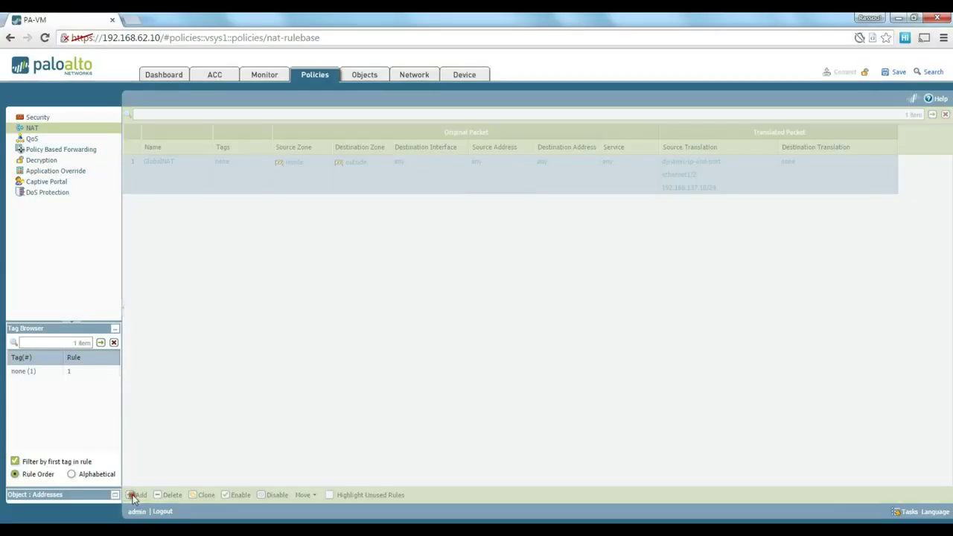
text(StaticNAT)
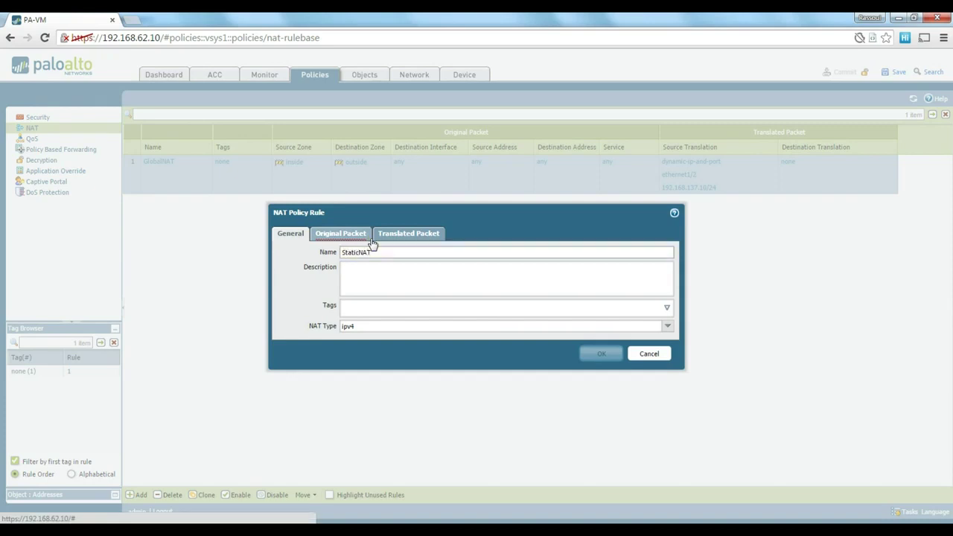
Set the StaticNAT rule's original packet to source zone inside, destination zone outside and service service-http.
click(368, 237)
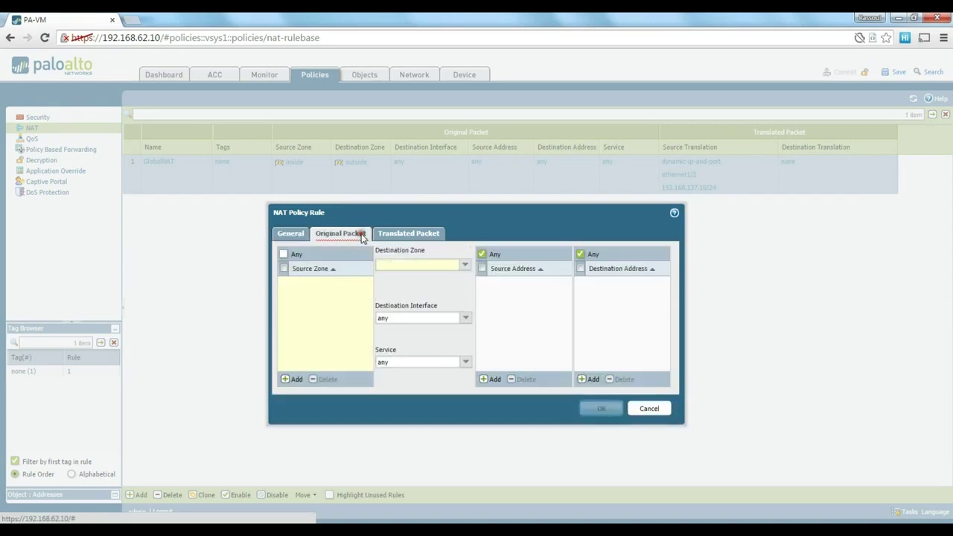
click(293, 380)
click(299, 295)
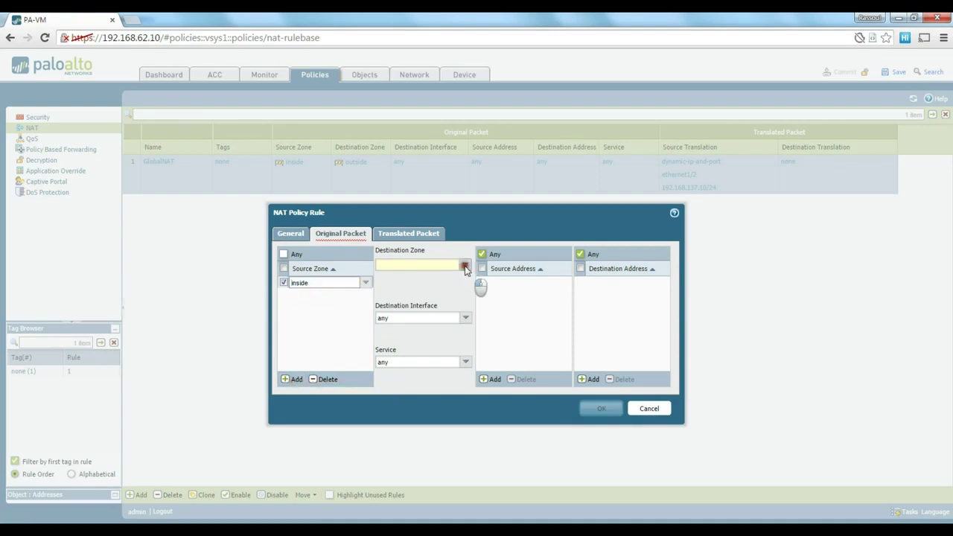
click(464, 265)
click(390, 288)
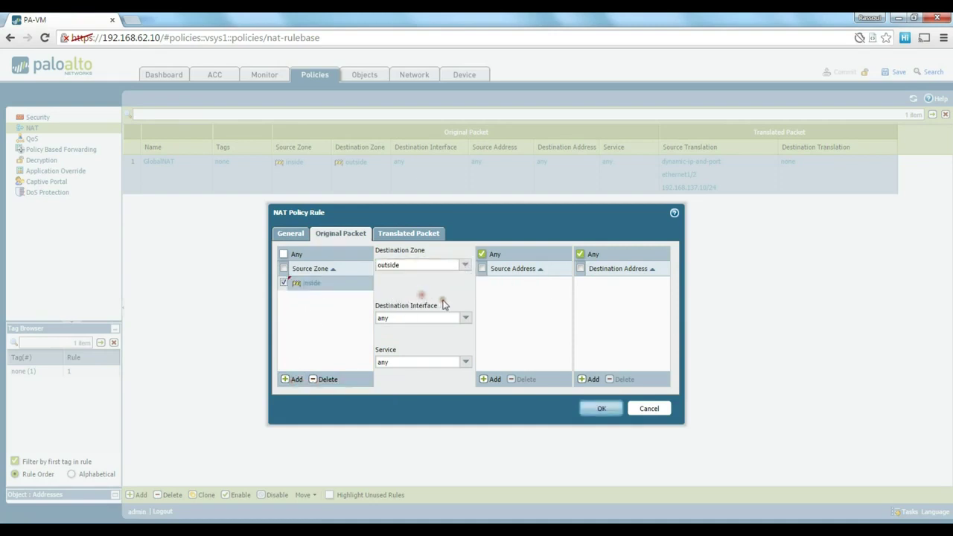
click(466, 362)
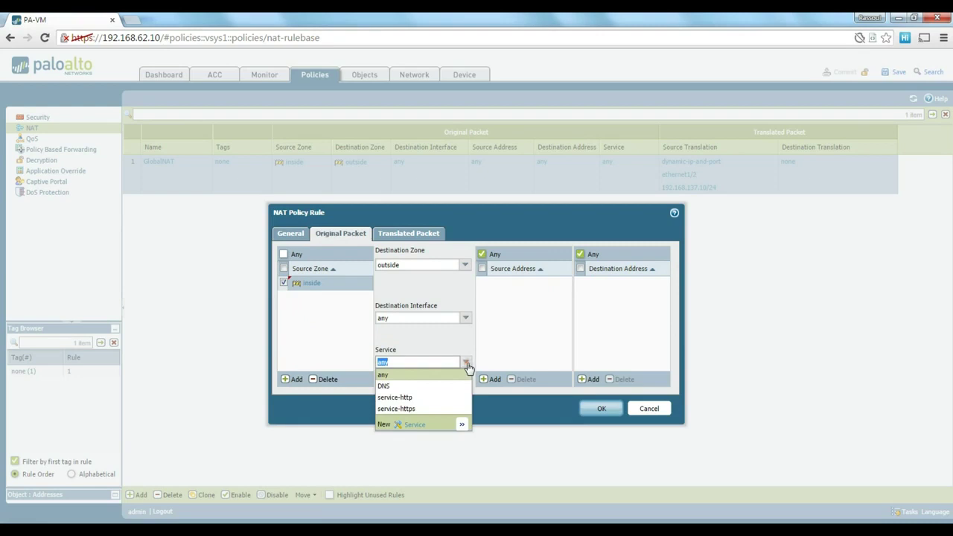
click(394, 398)
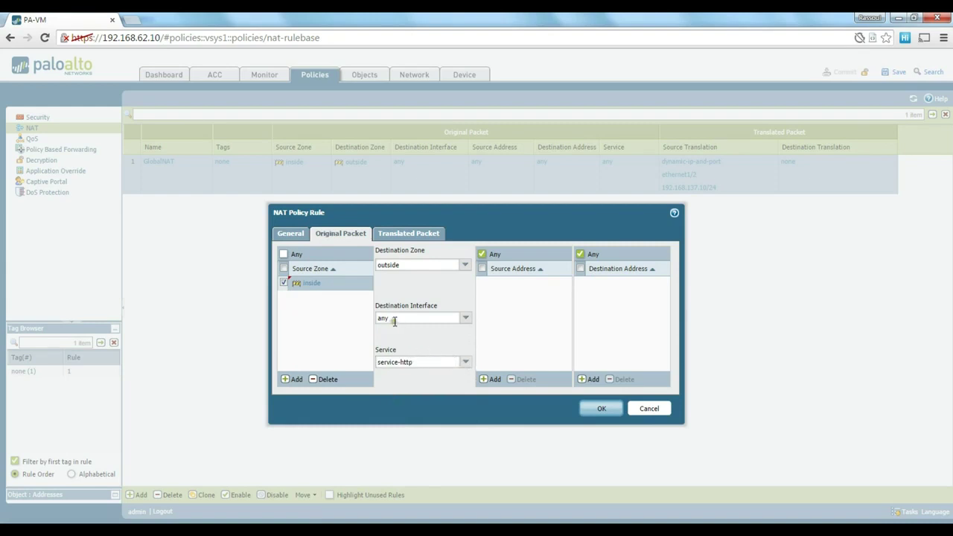
click(440, 363)
click(440, 363)
drag(425, 364, 378, 365)
click(425, 365)
Add 192.168.1.2 as the rule's source address and check it against the client VM in the network.jpg diagram.
click(489, 381)
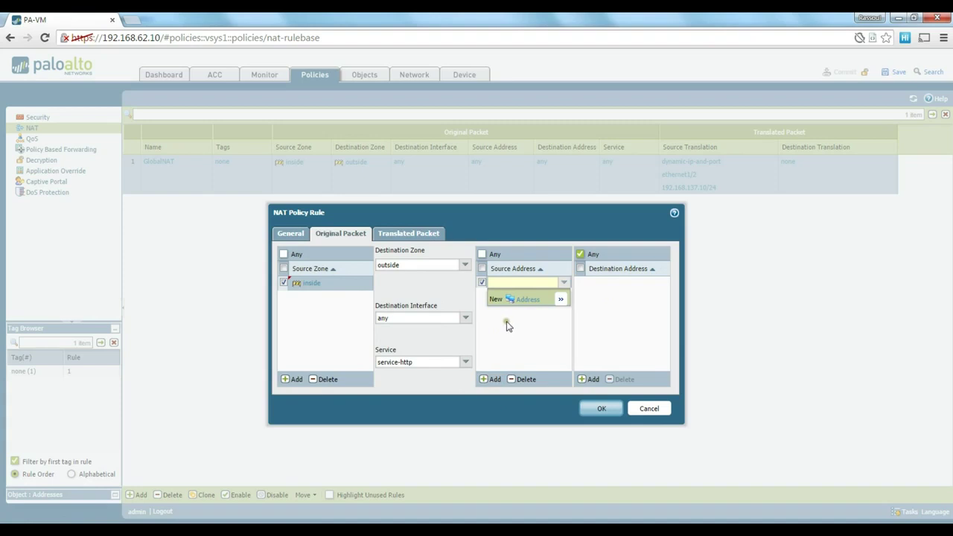
text(192.168.)
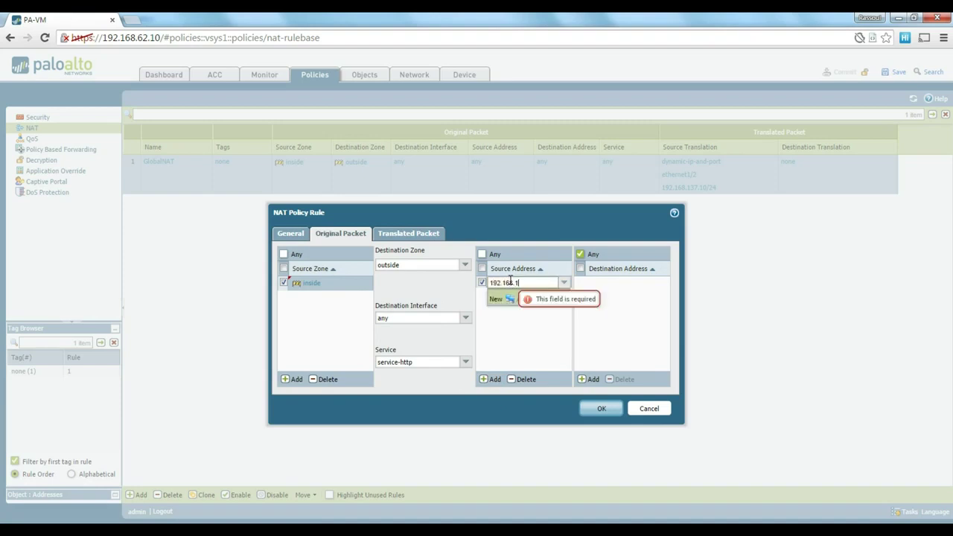
text(1.2)
key(Return)
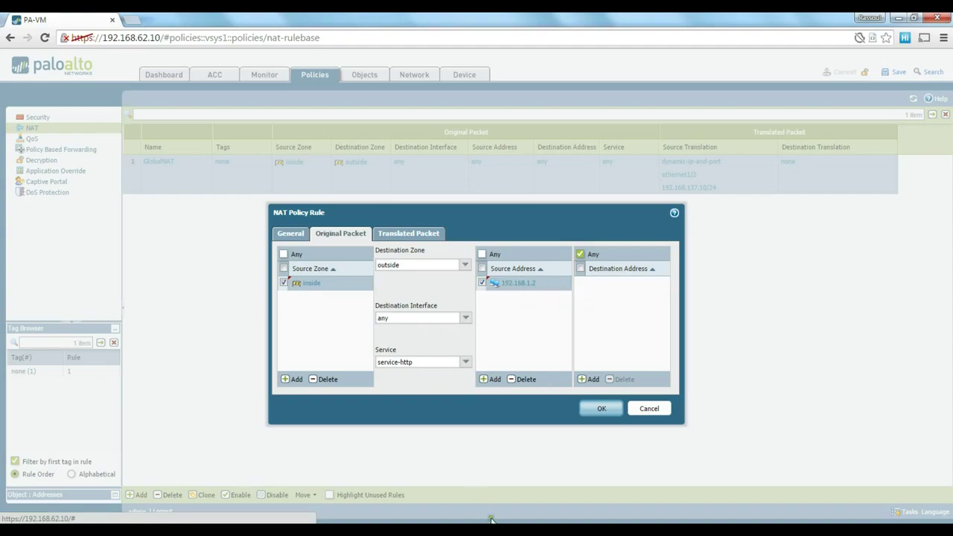
mouse_move(491, 519)
click(283, 476)
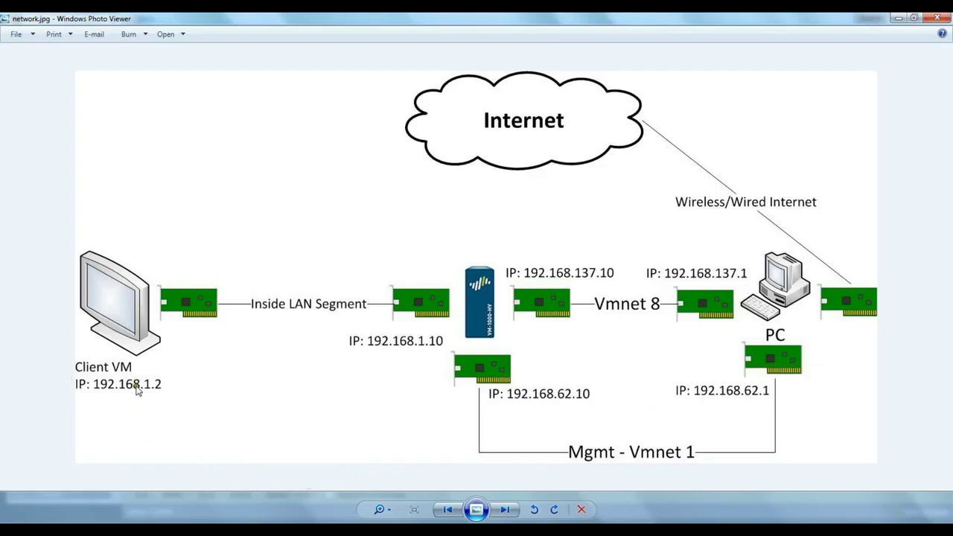
click(899, 18)
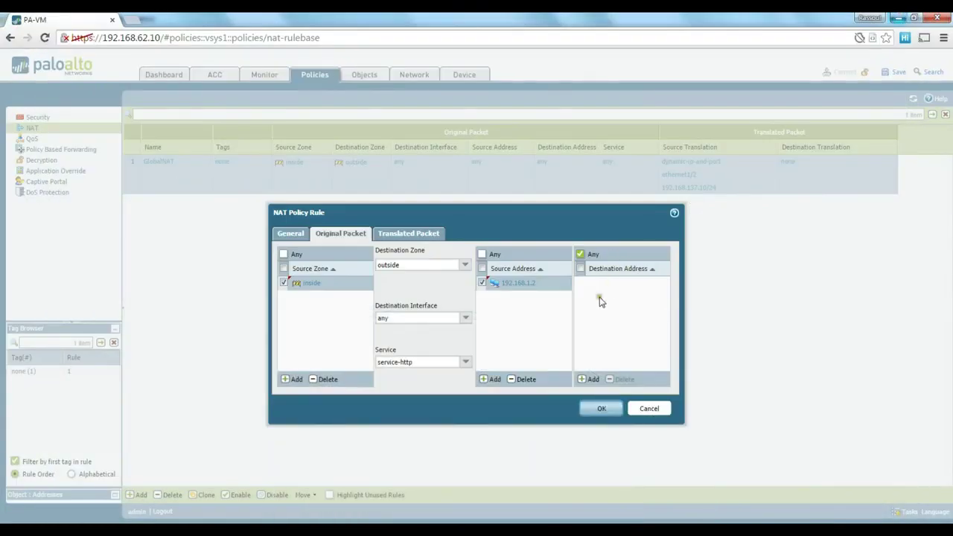
Set the source address translation to Static IP with translated address 192.168.137.20 and save the StaticNAT rule.
click(419, 237)
click(458, 268)
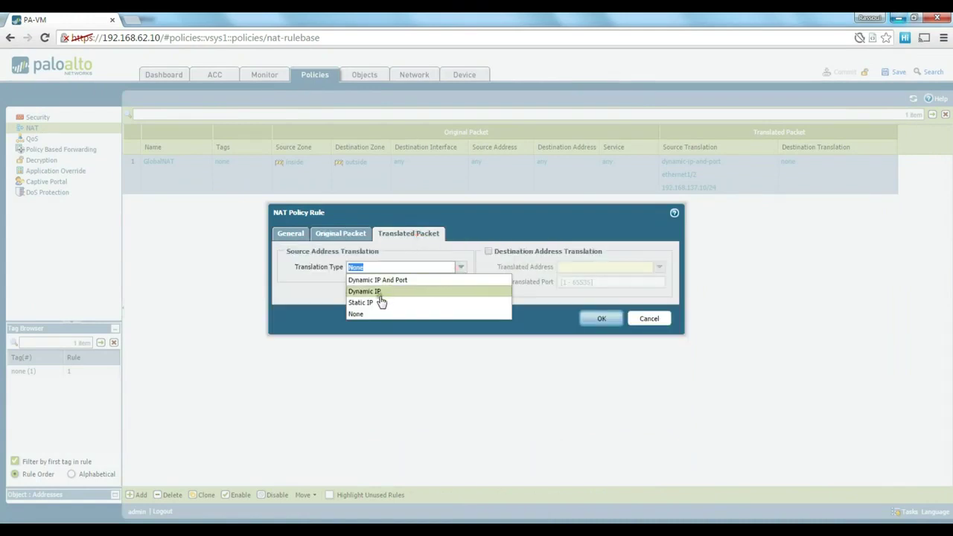
click(370, 303)
click(442, 282)
text(192.168.137)
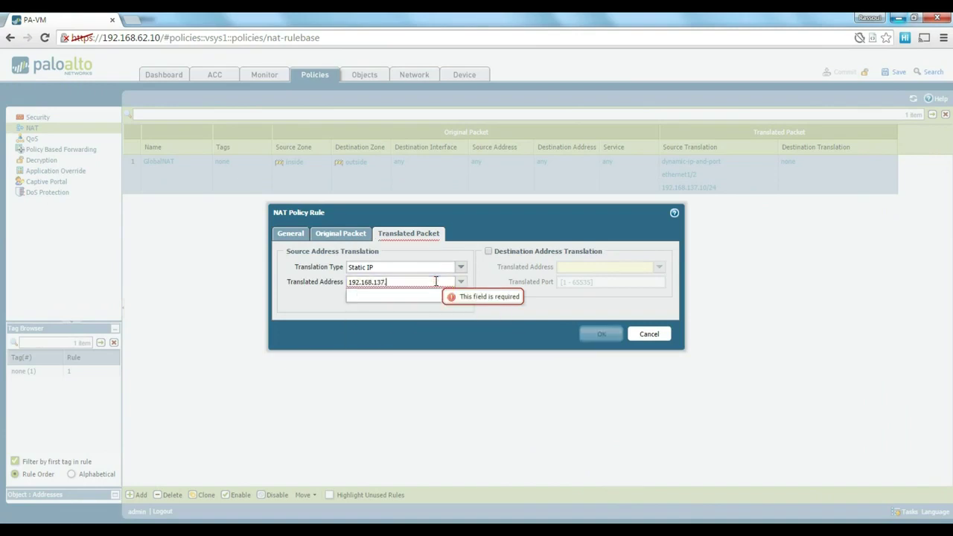
text(.20)
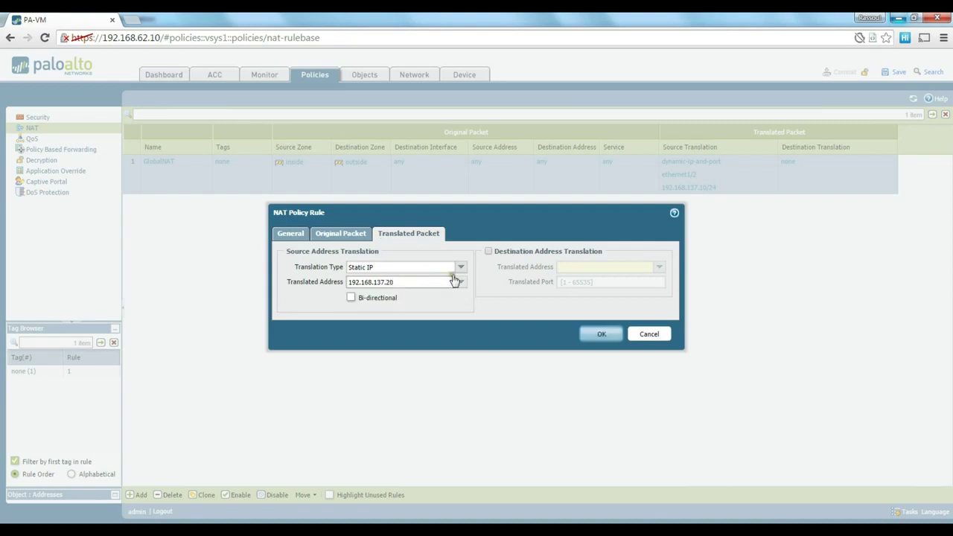
click(602, 335)
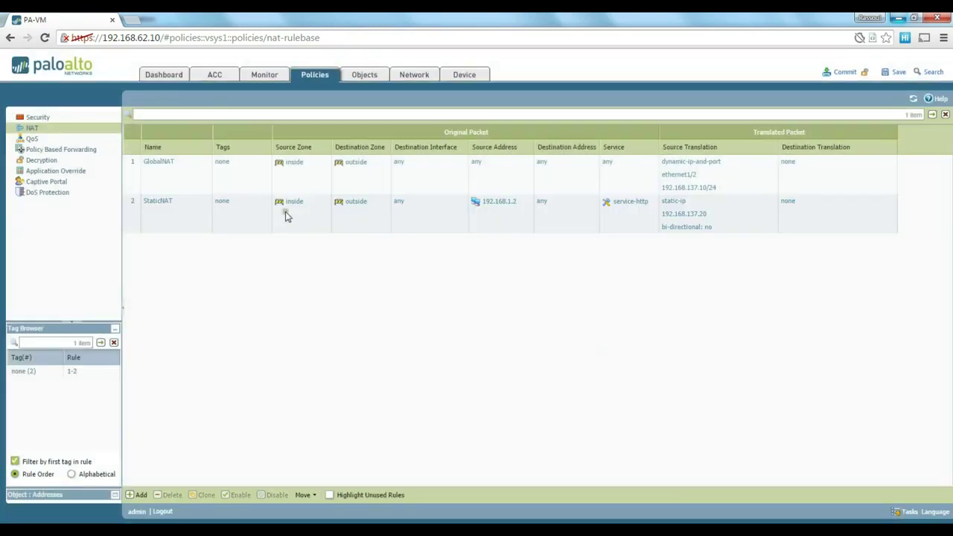
Reopen the StaticNAT rule, enable bi-directional source translation and save the rule.
click(159, 202)
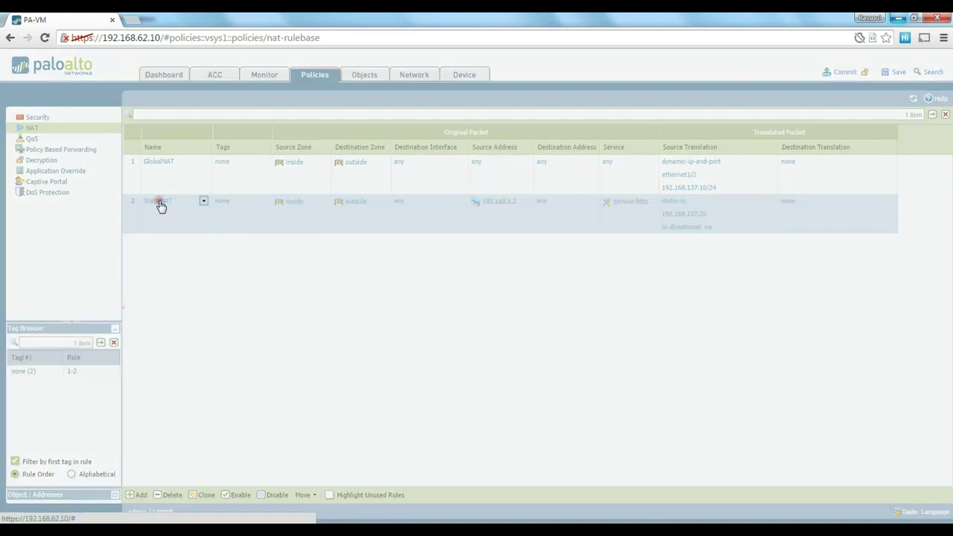
click(410, 235)
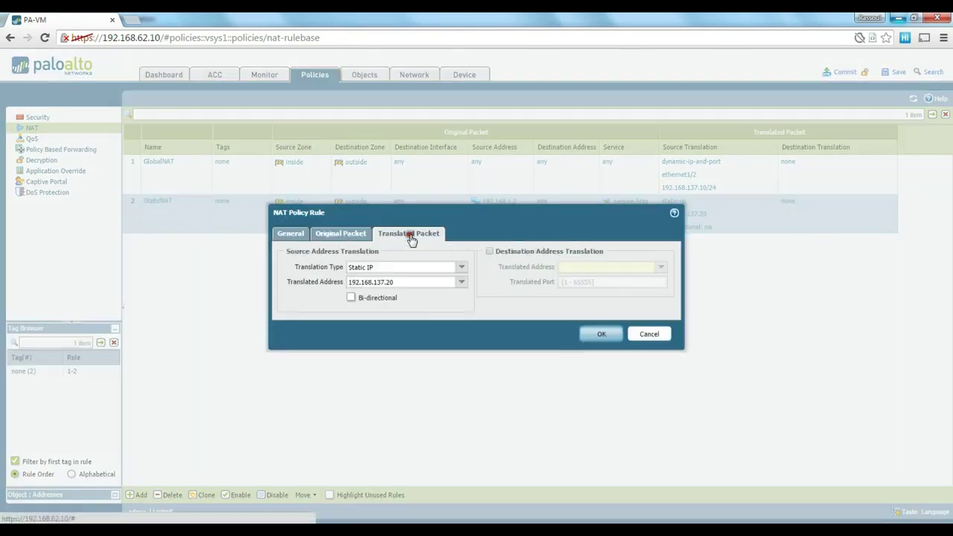
click(349, 298)
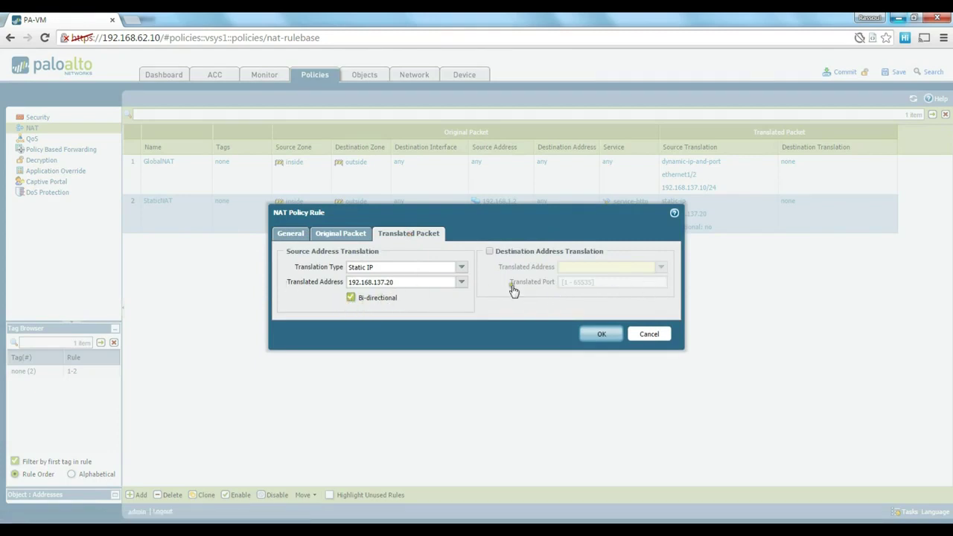
click(600, 335)
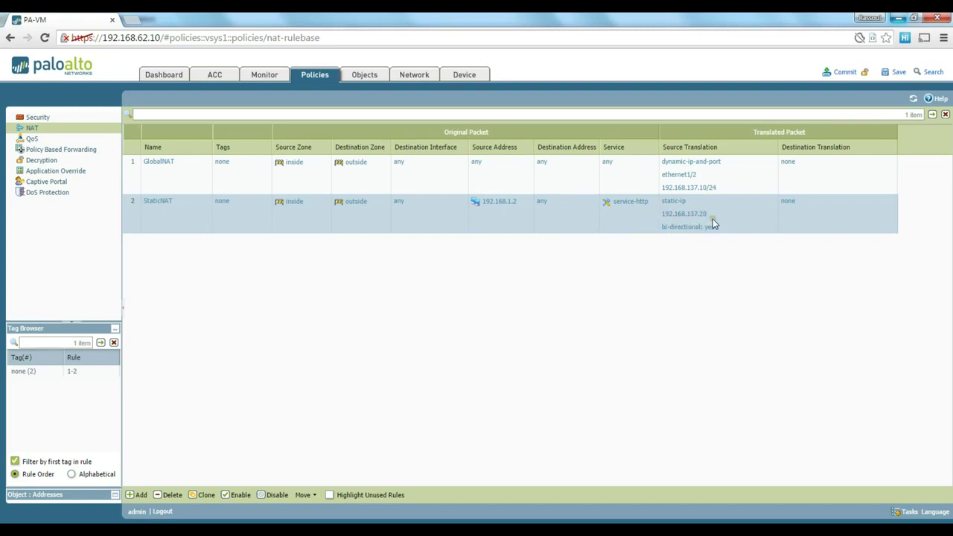
Add a new security policy rule named IIS-Access with outside as its source zone.
click(31, 119)
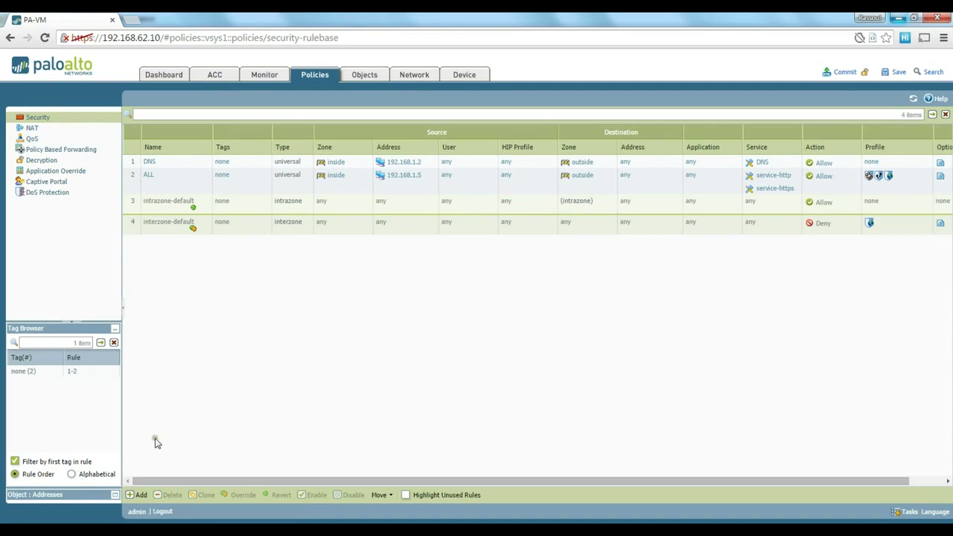
click(137, 494)
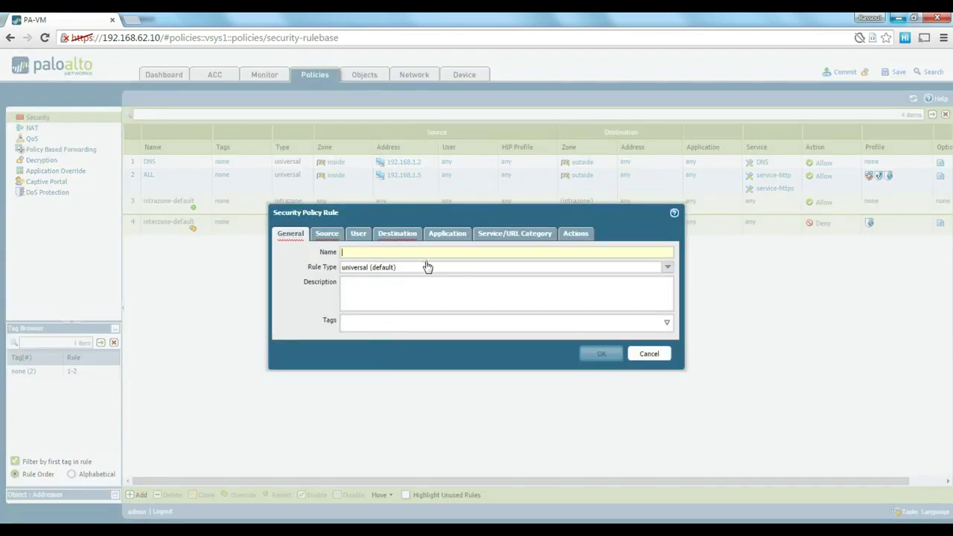
text(IIS-Access)
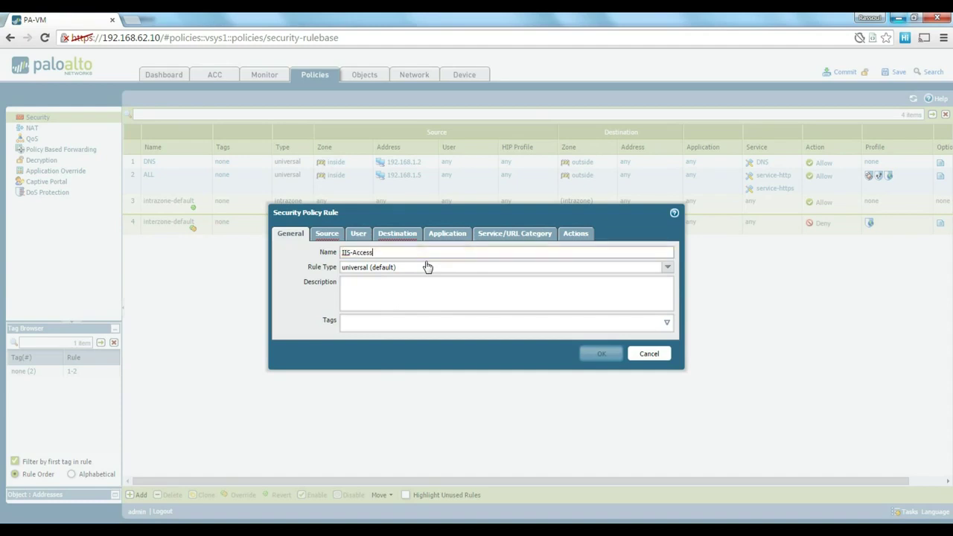
click(327, 233)
click(290, 379)
click(304, 307)
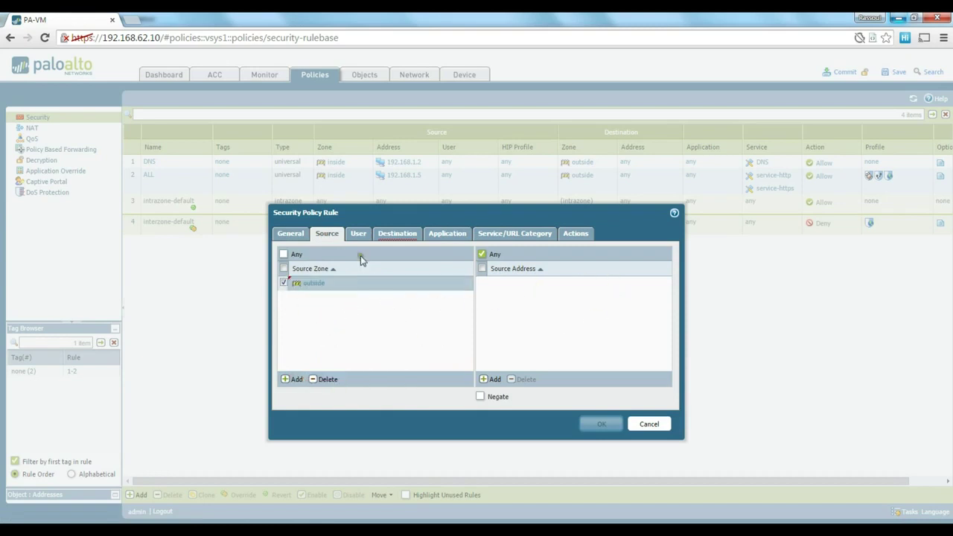
Set the IIS-Access rule's destination zone to inside and its destination address to 192.168.137.20.
click(358, 235)
click(395, 235)
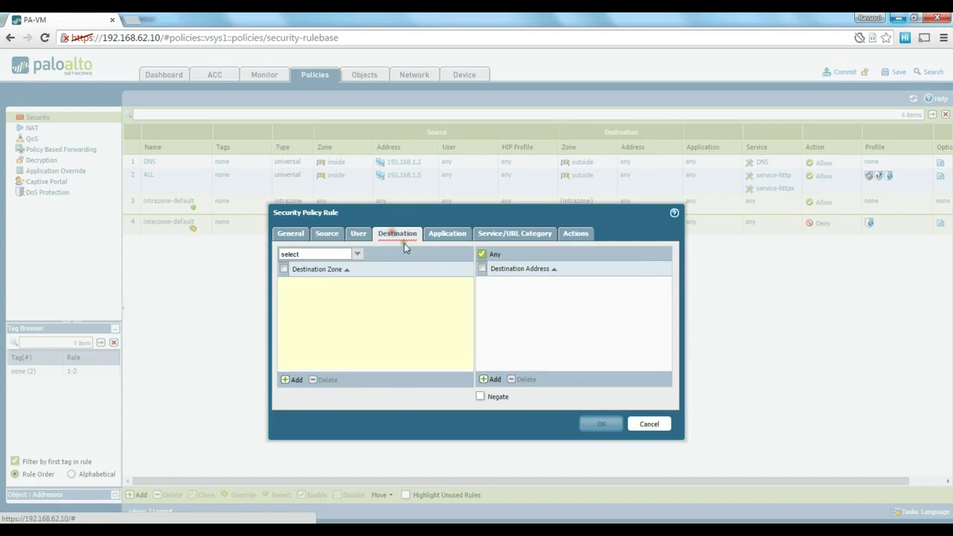
click(290, 381)
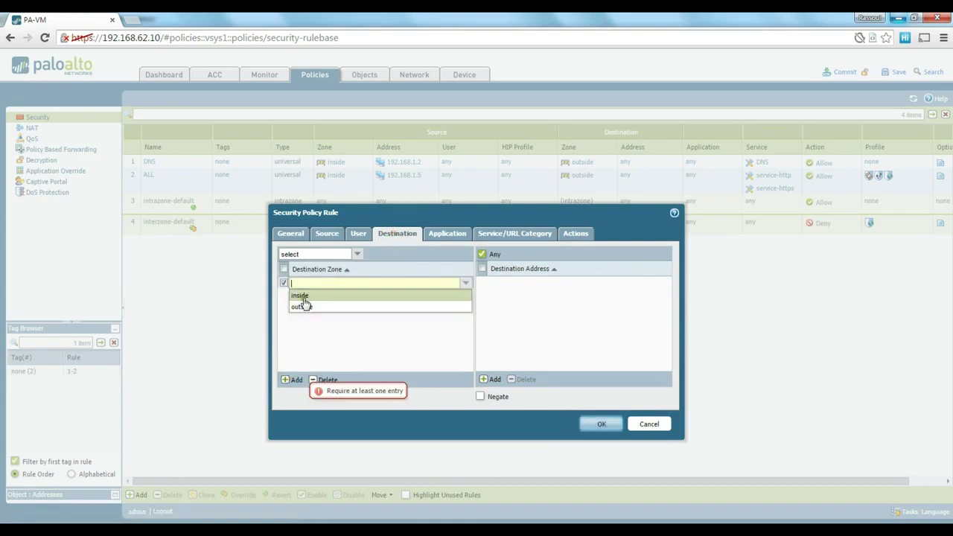
click(304, 296)
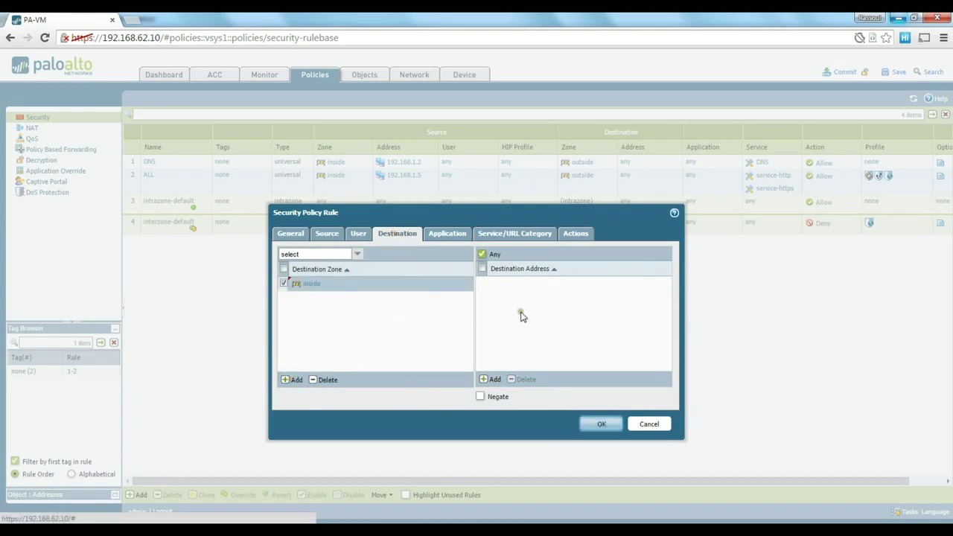
click(492, 380)
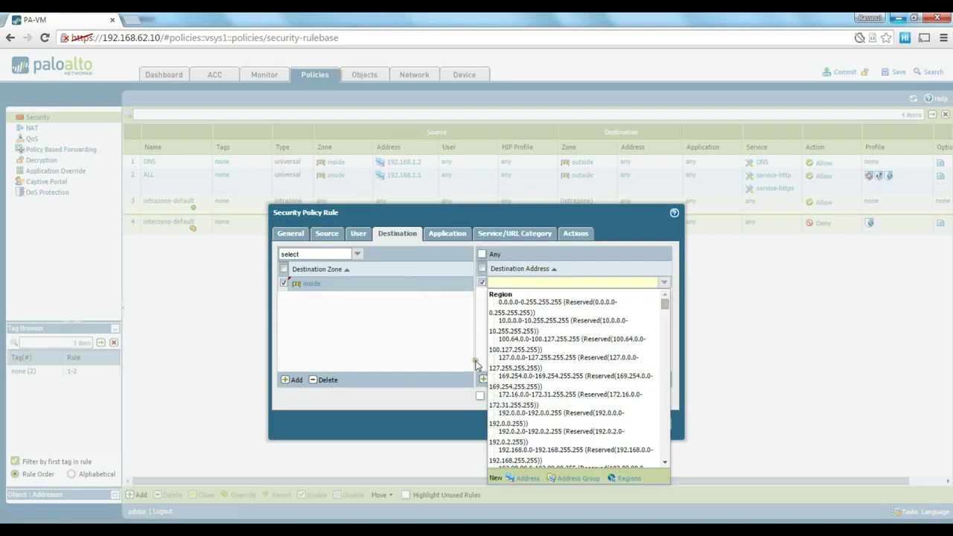
text(192.168)
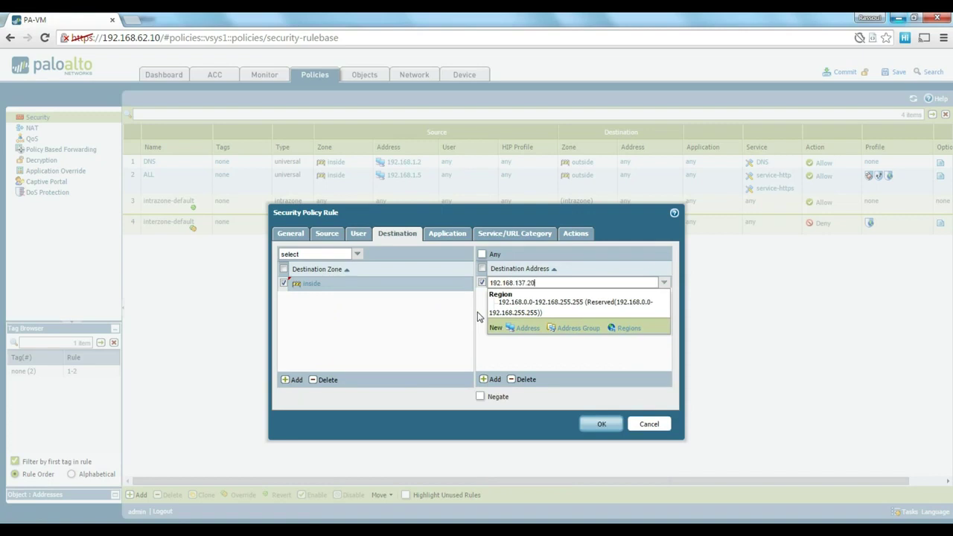
text(.137.20)
key(Return)
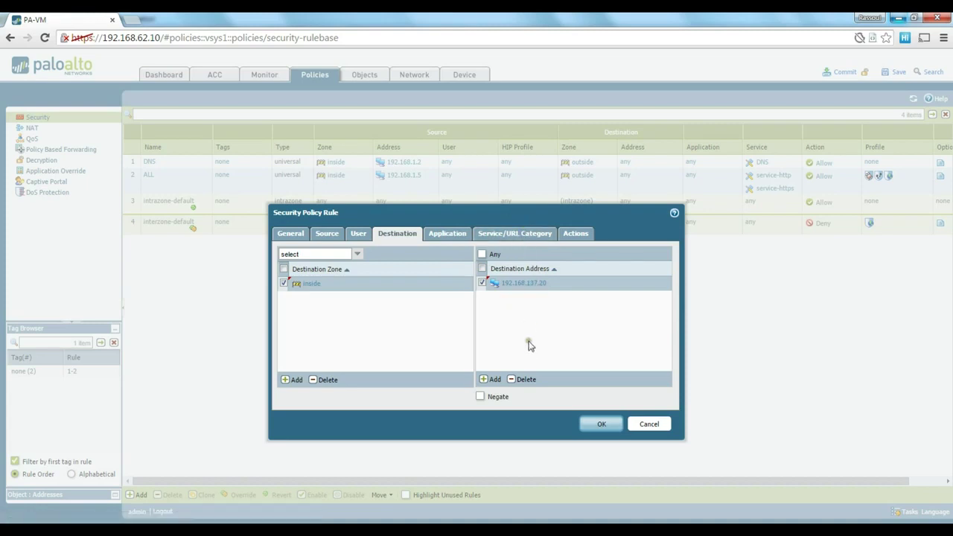
Add service-http as the IIS-Access rule's service, check its action settings and save the rule.
click(463, 236)
click(496, 235)
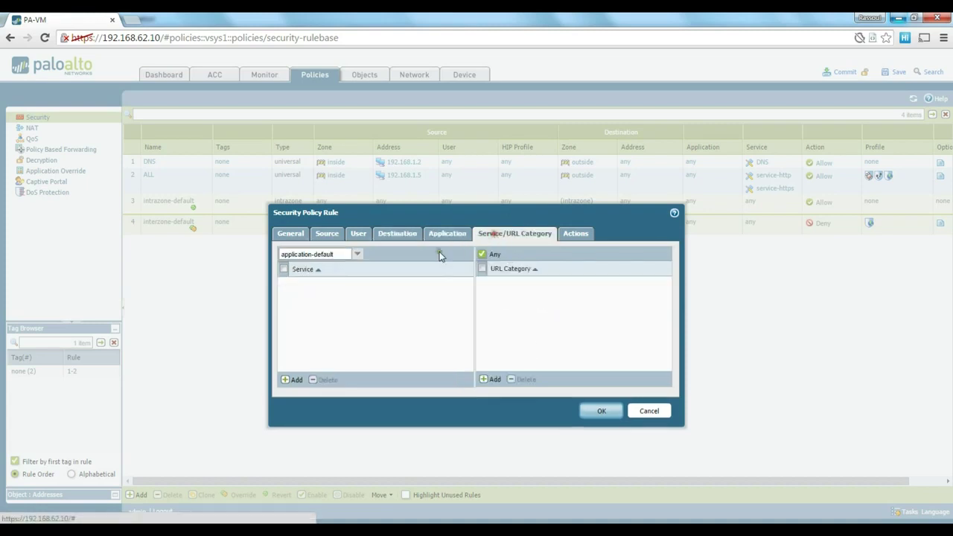
click(293, 379)
click(320, 304)
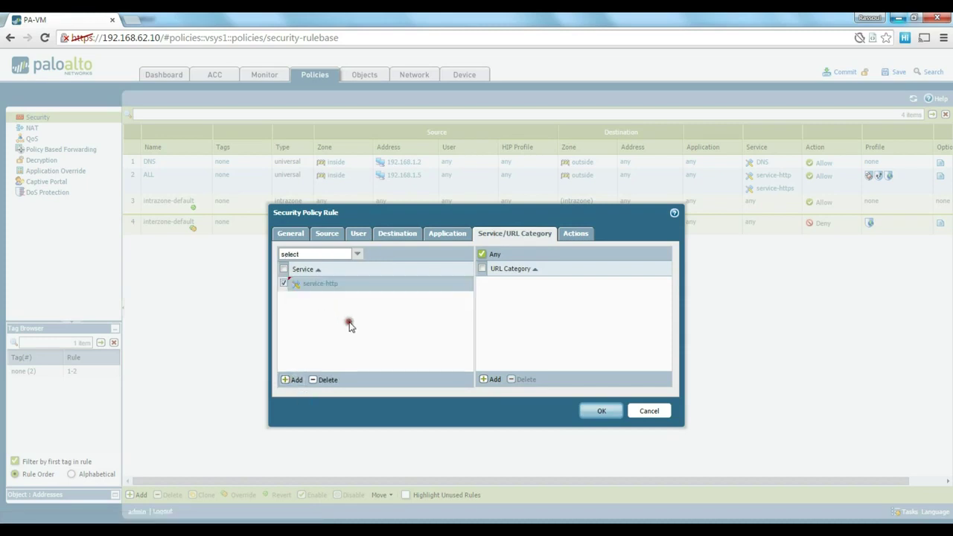
click(574, 234)
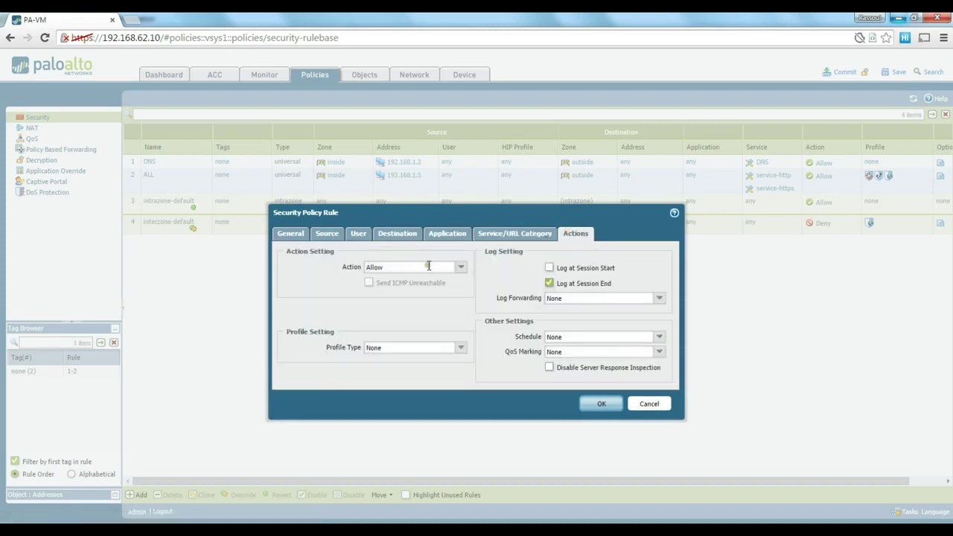
click(600, 403)
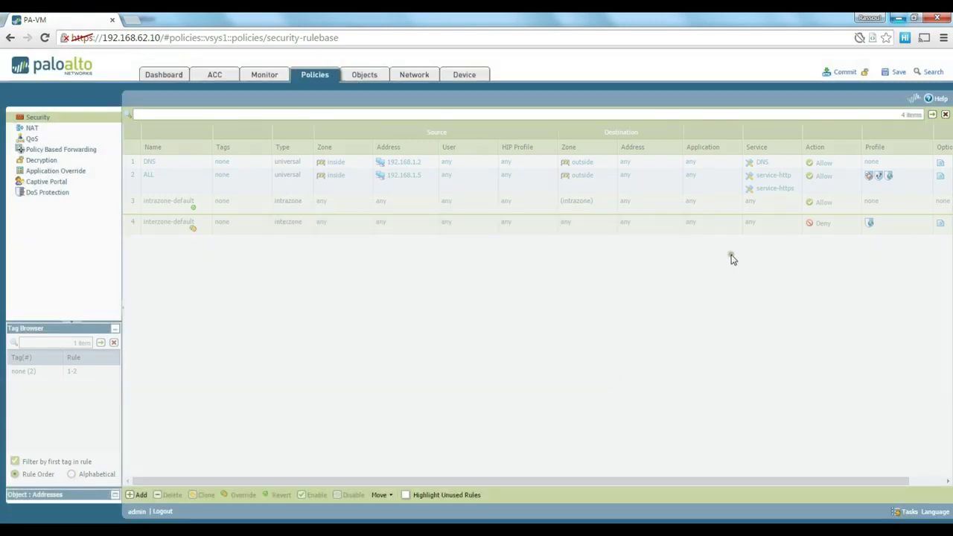
Commit the device, network, policy and object configuration to the firewall and reposition the commit status window.
click(841, 73)
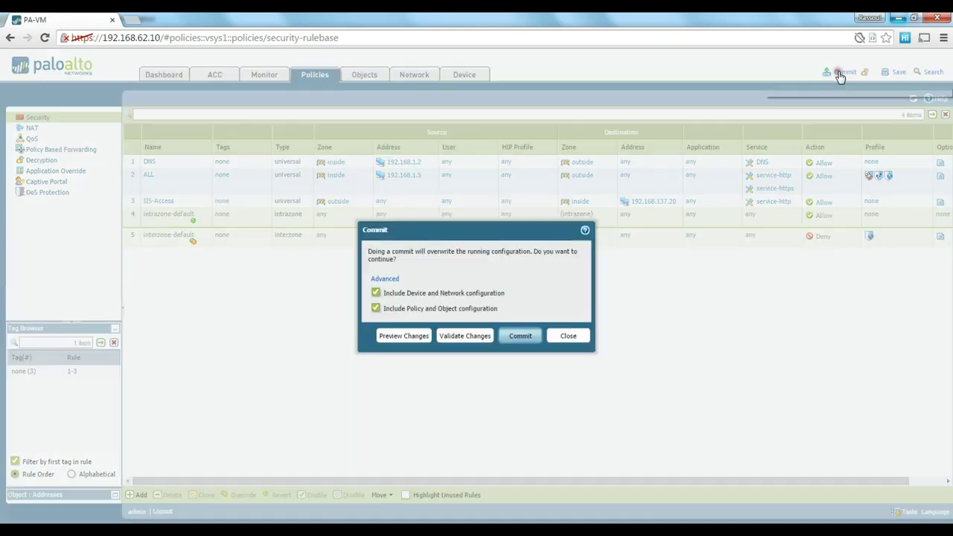
click(518, 337)
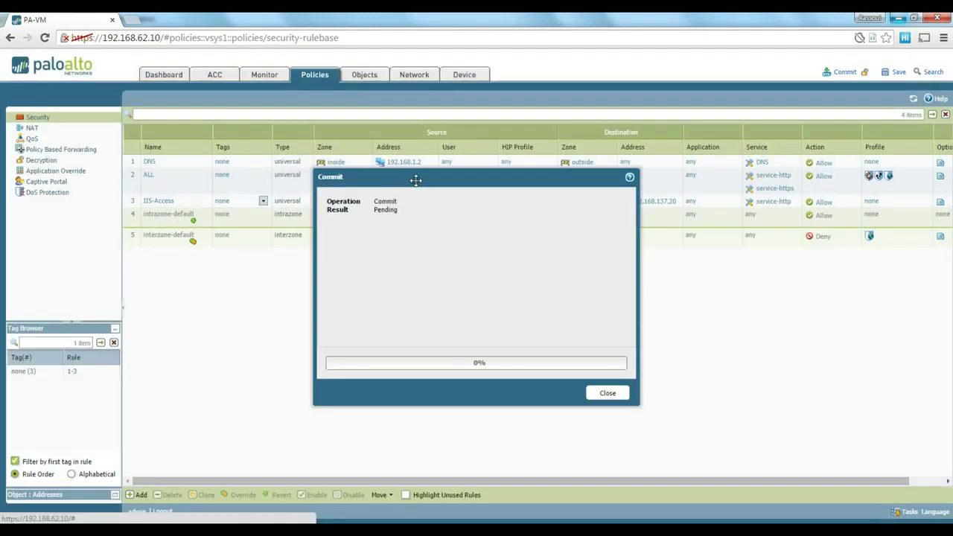
drag(410, 179, 402, 228)
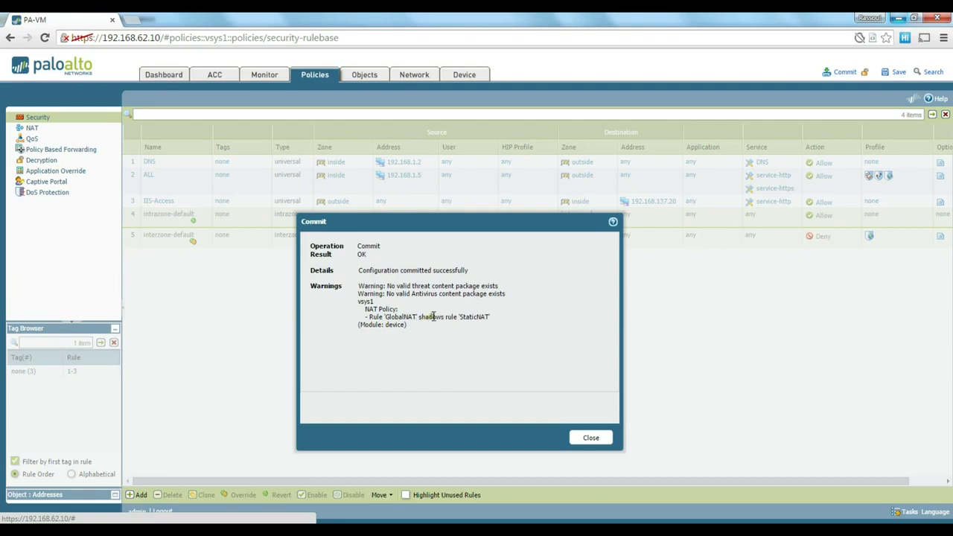
Examine the NAT policy warning in the commit result and close the commit status window.
drag(370, 319, 497, 317)
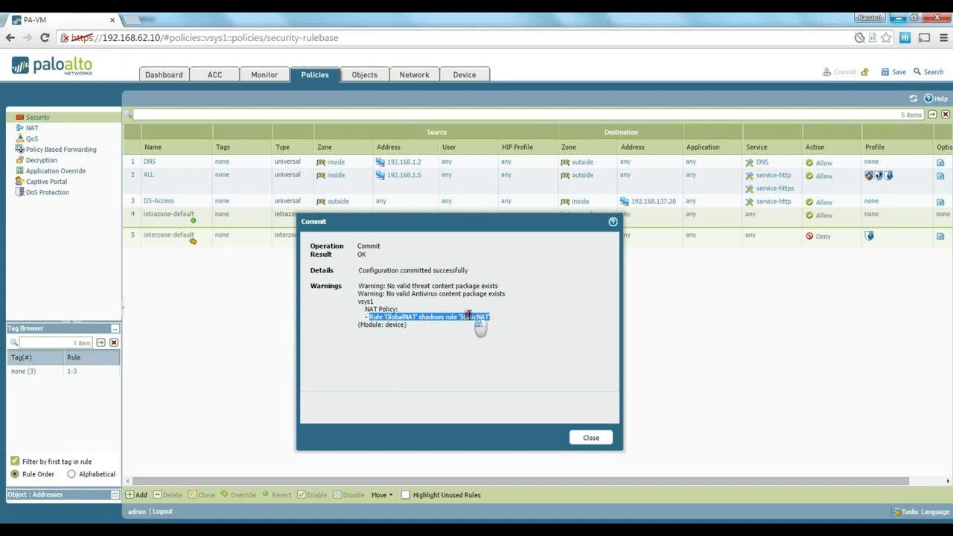
double_click(471, 317)
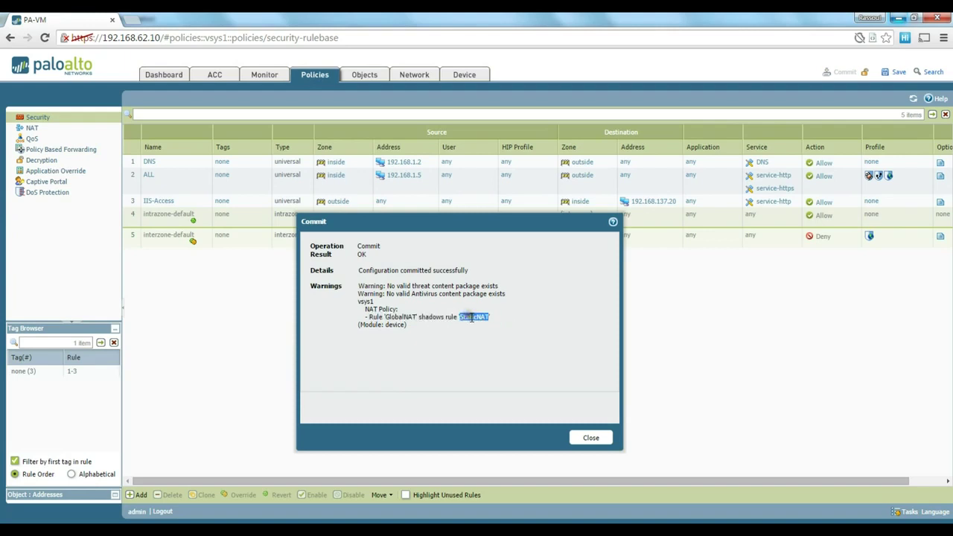
click(590, 438)
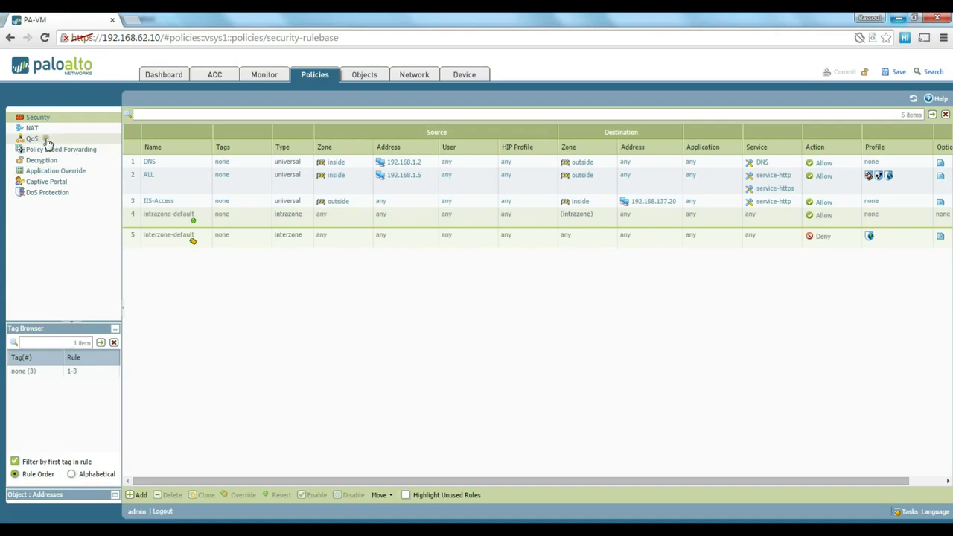
Move the StaticNAT rule up above GlobalNAT in the NAT policy list.
click(32, 130)
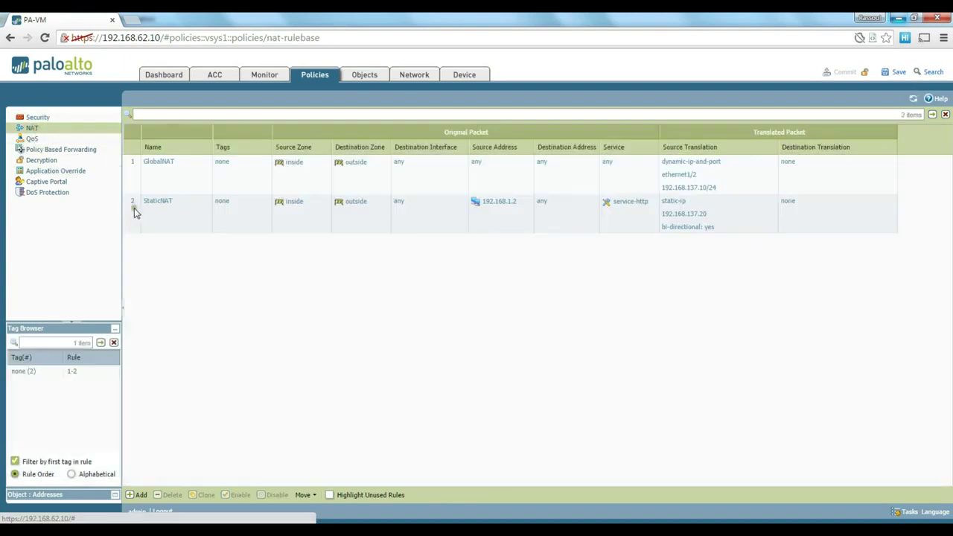
click(138, 210)
click(303, 494)
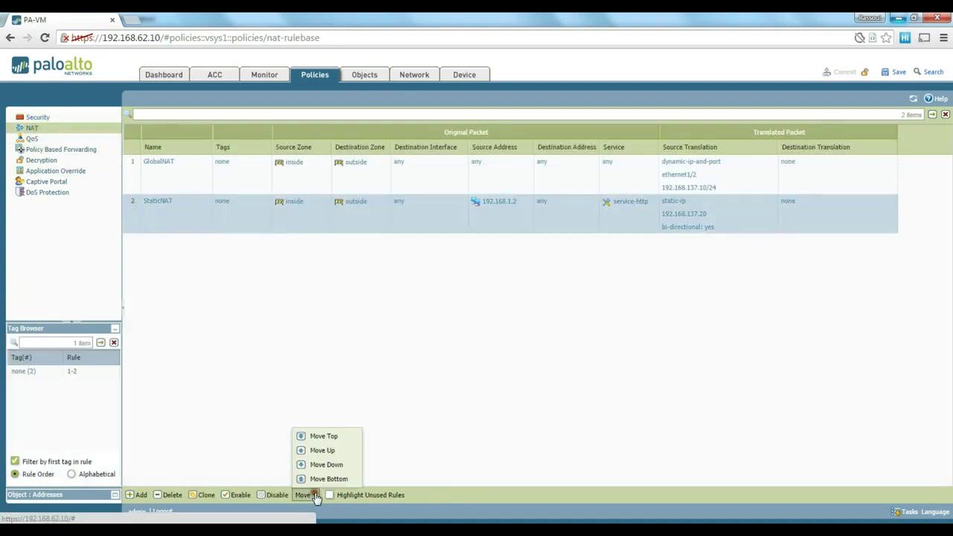
click(332, 451)
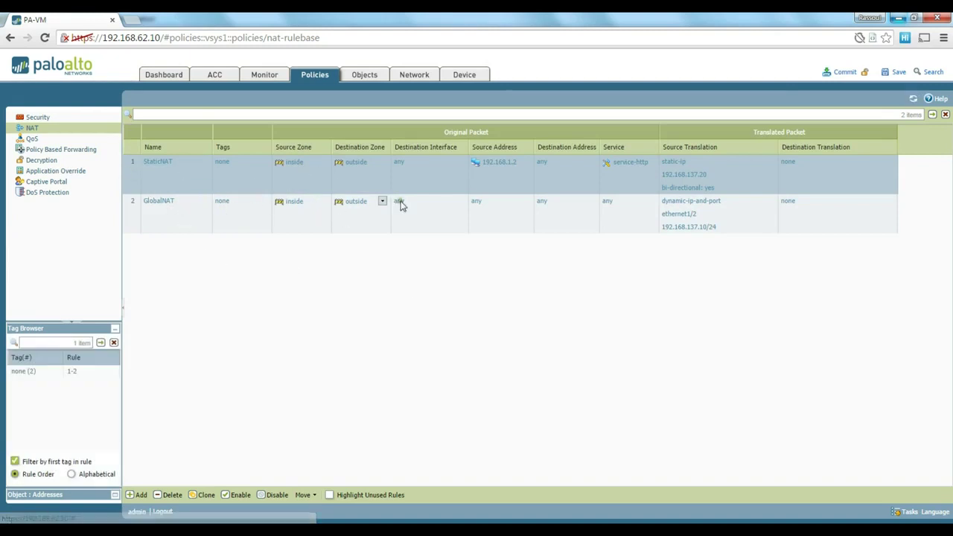
Commit the reordered NAT rules with device, network, policy and object configuration included, and close the commit result.
click(849, 73)
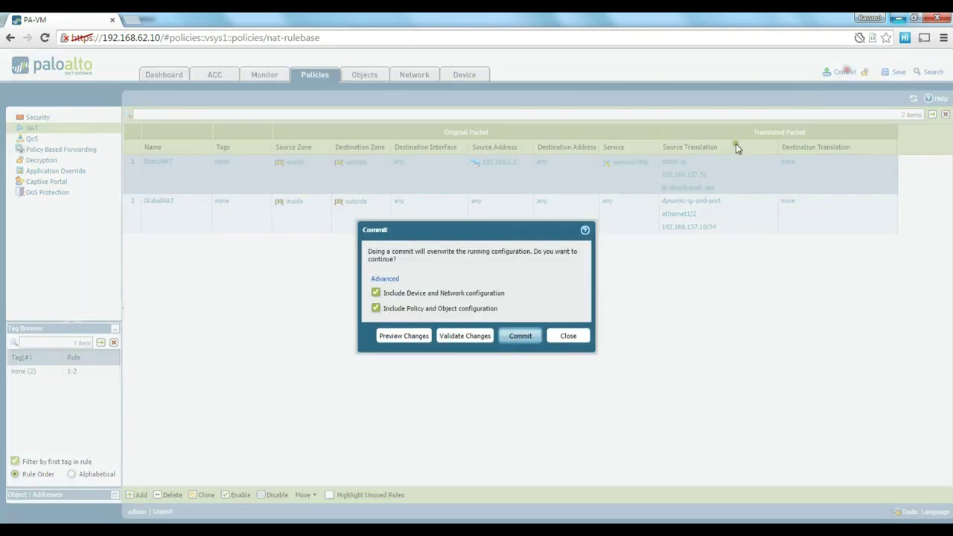
click(524, 338)
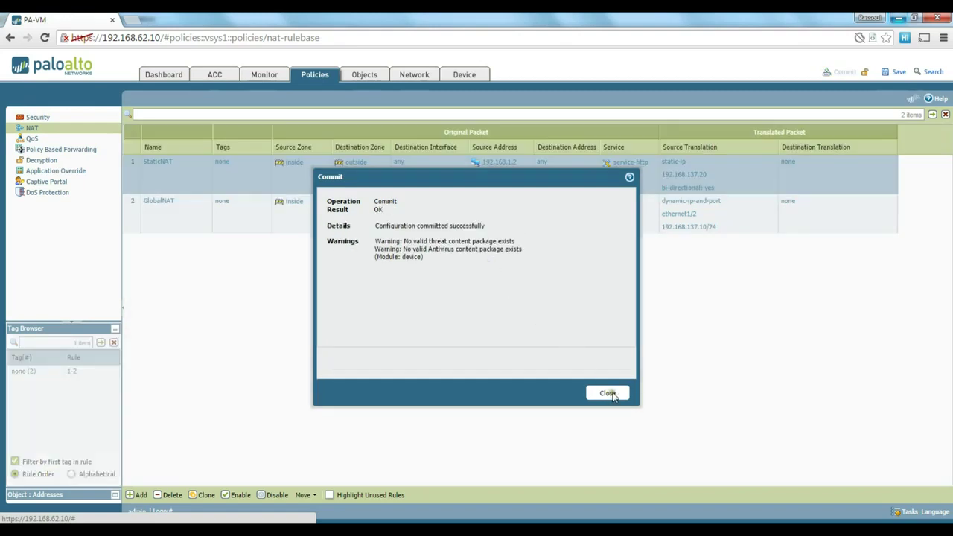
click(608, 393)
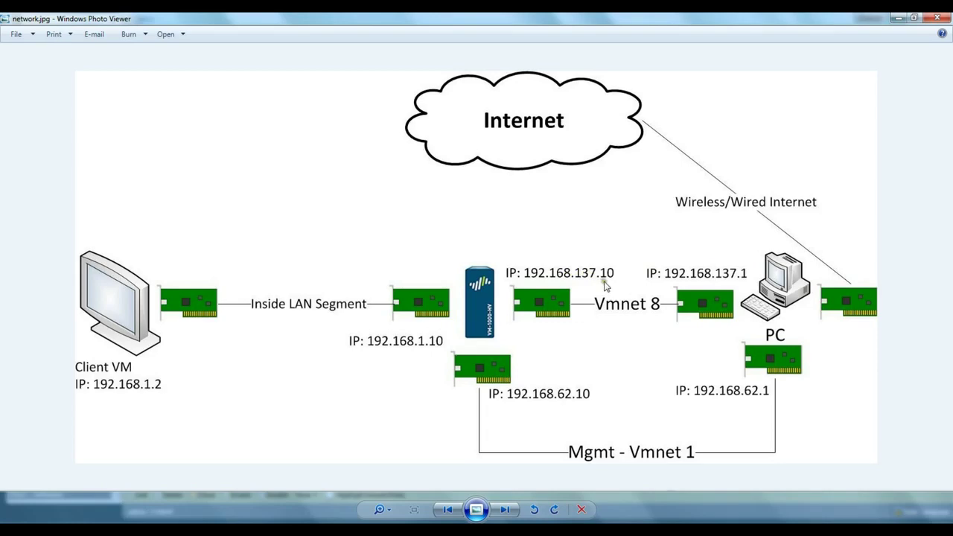
Put away the network diagram and load 192.168.137.20 in a new browser tab to test outside access to the web server.
click(898, 21)
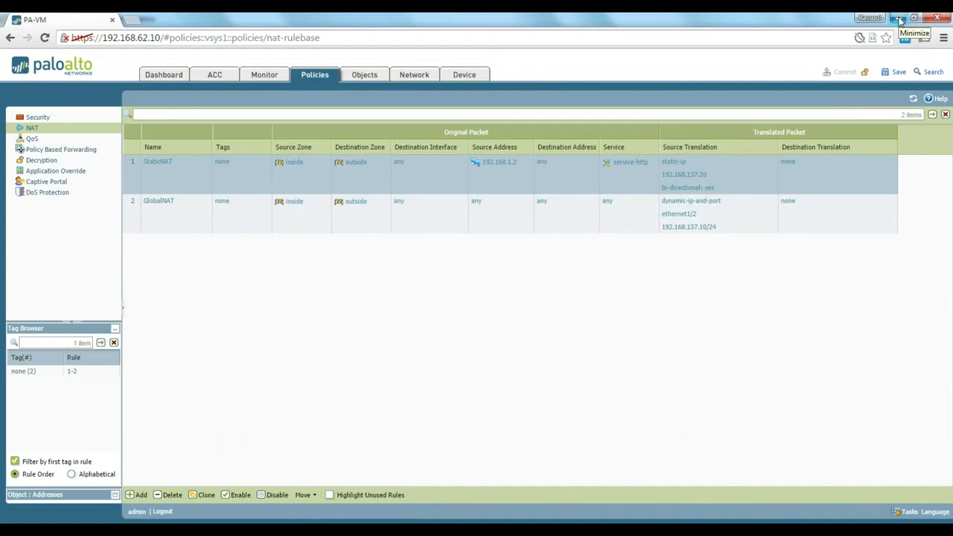
click(137, 23)
text(192.1)
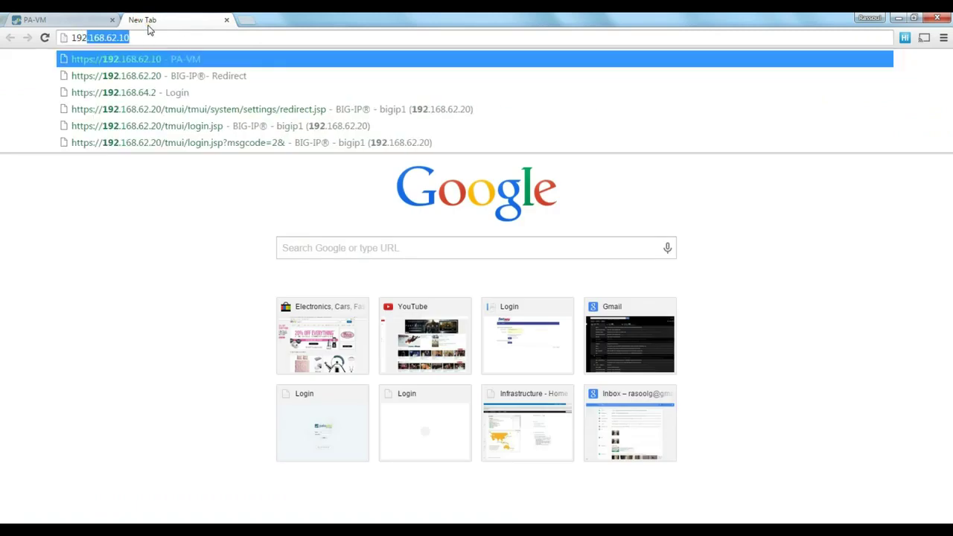
text(68.)
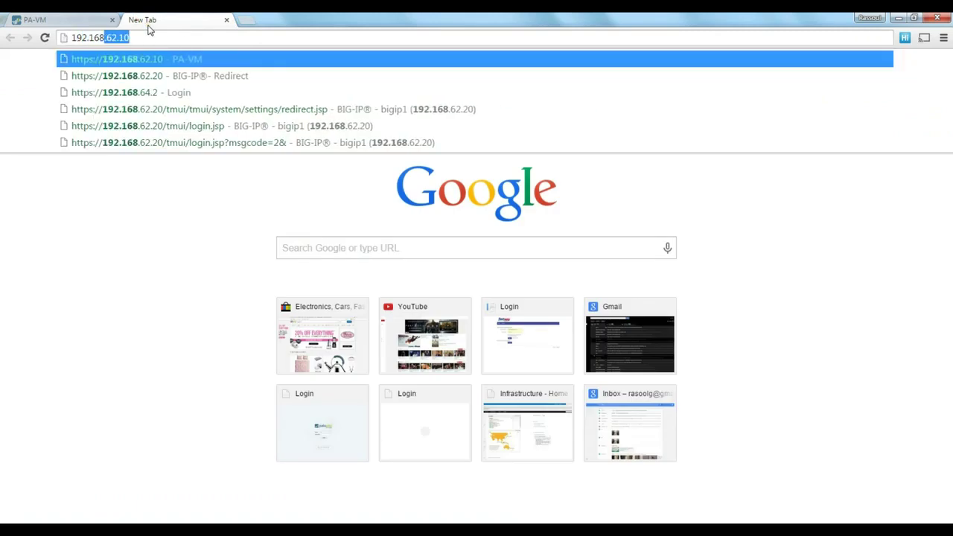
text(137.)
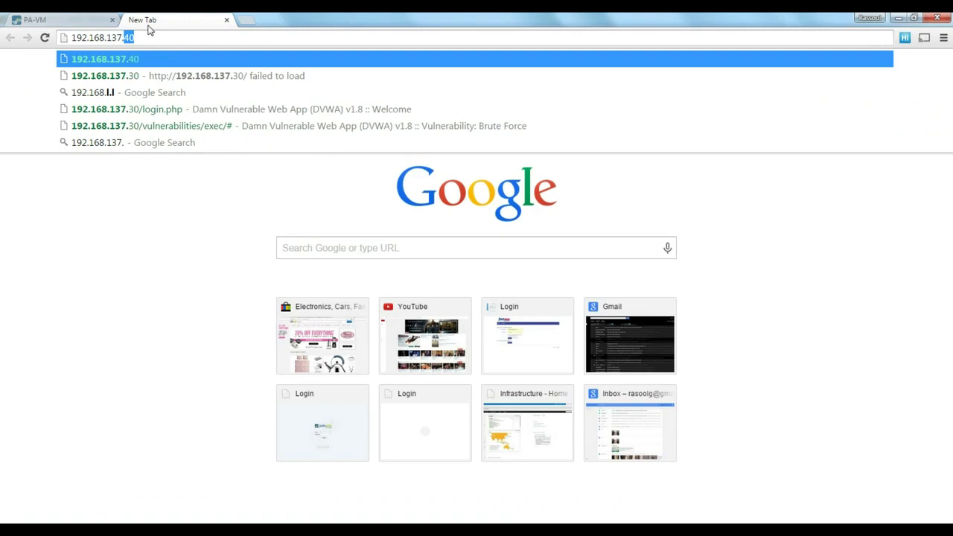
text(20)
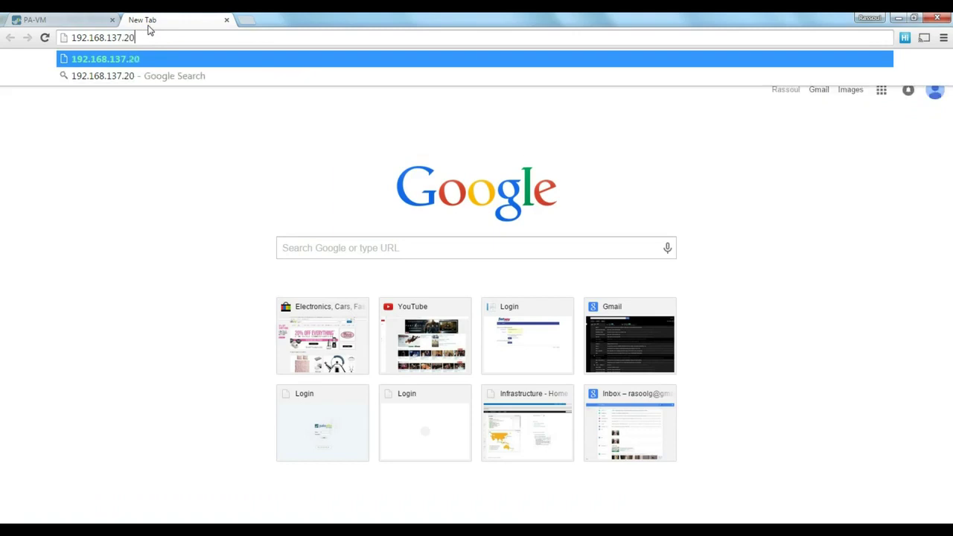
key(Return)
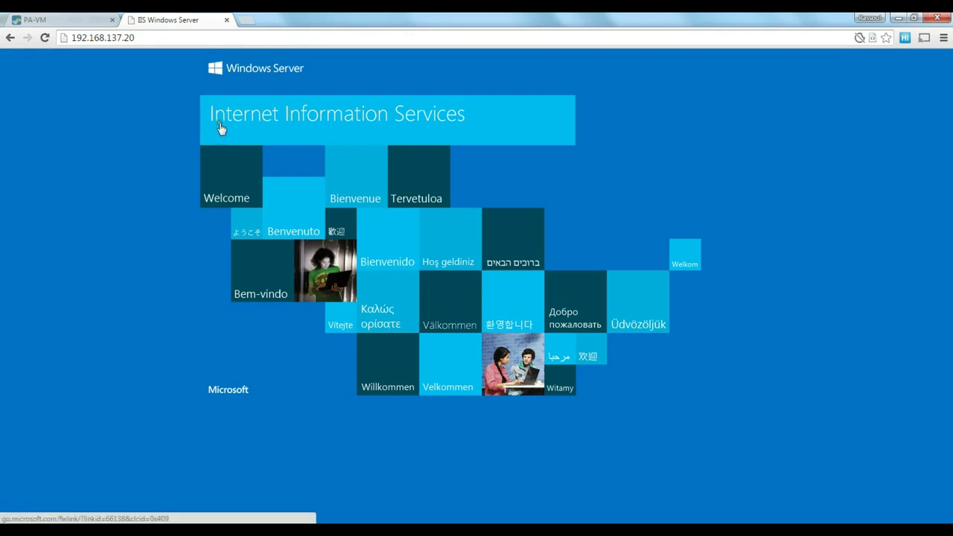
Check the address of the loaded IIS page and return to the firewall's NAT rules.
click(141, 39)
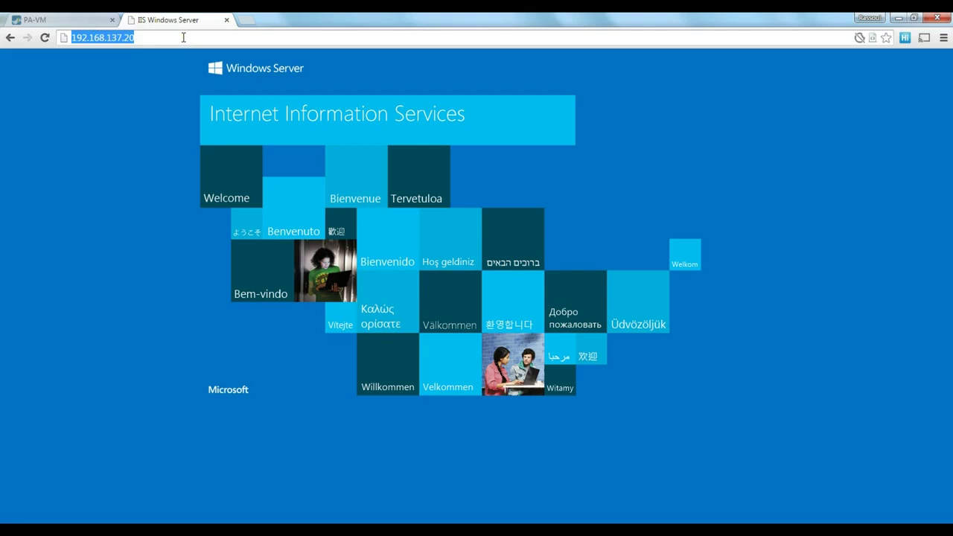
drag(183, 38, 72, 41)
drag(141, 37, 63, 38)
click(151, 163)
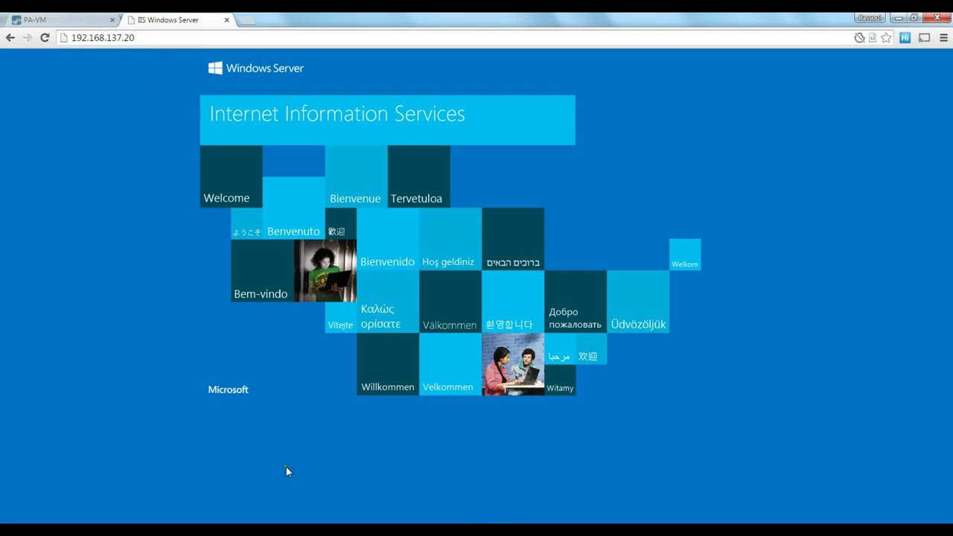
click(46, 19)
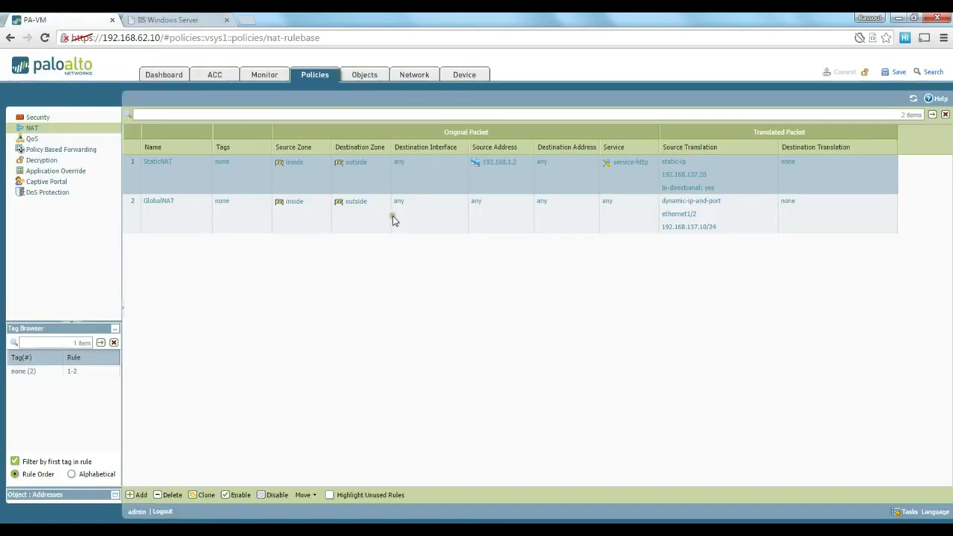